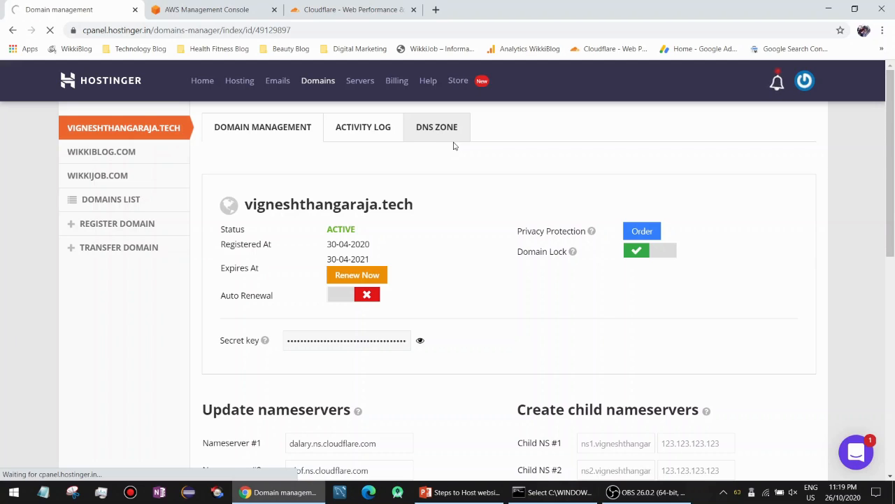
Check the domain's DNS zone, where the @ A record points to 3.131.162.166, then return to AWS.
{"action": "left_click", "coordinate": [435, 145]}
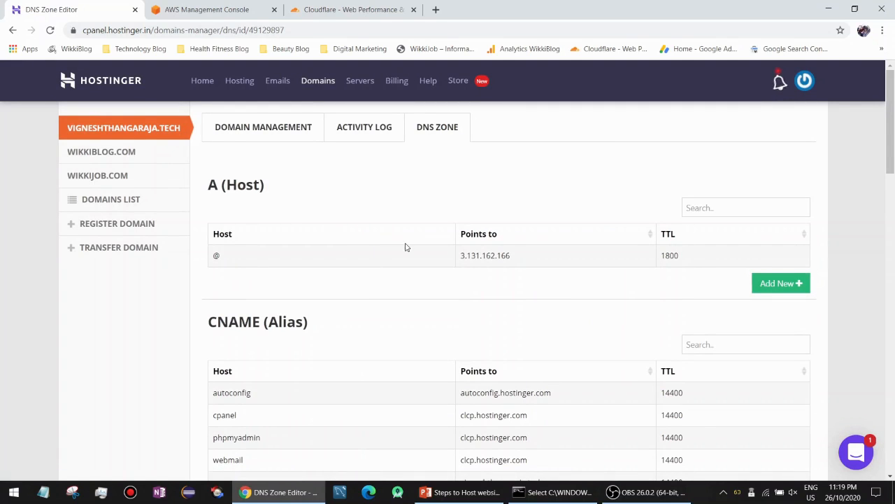
{"action": "mouse_move", "coordinate": [315, 258]}
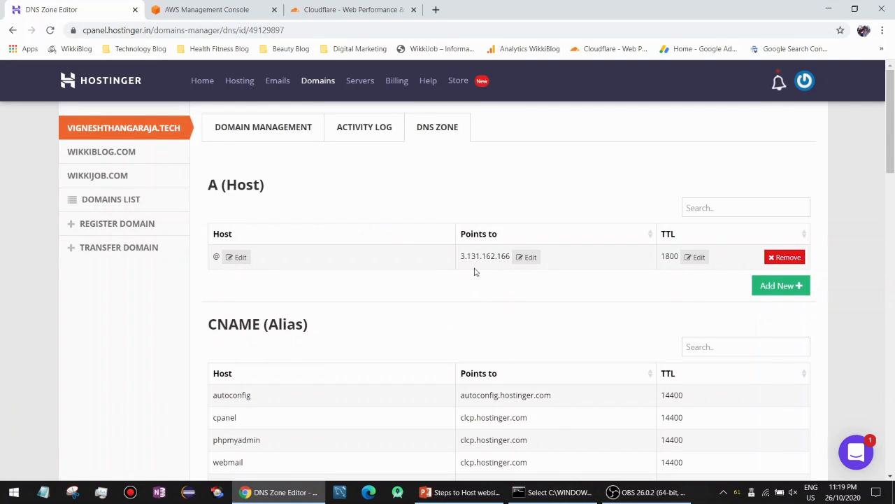
{"action": "double_click", "coordinate": [217, 256]}
{"action": "left_click", "coordinate": [285, 270]}
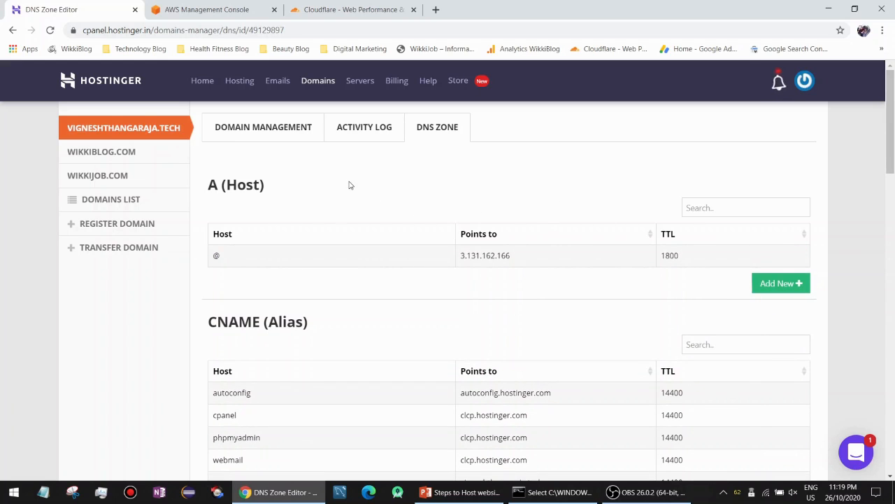
{"action": "left_click", "coordinate": [233, 9]}
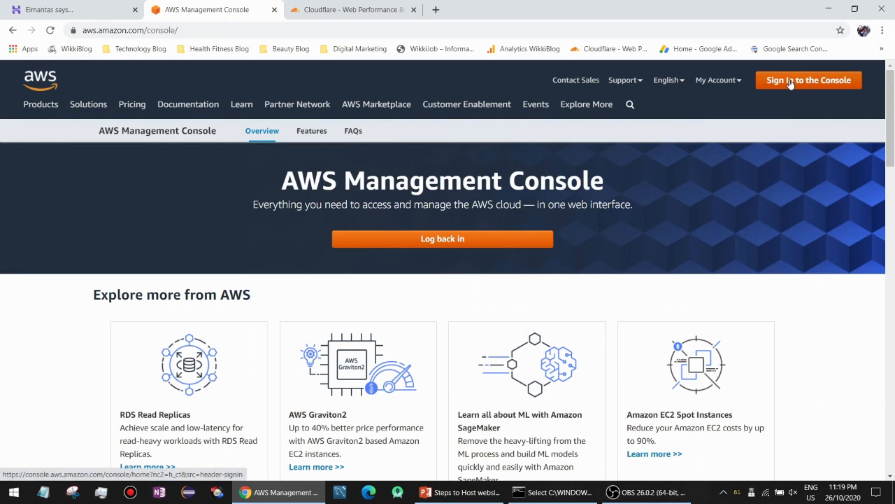
Sign in to the AWS console as the root user with the saved account e-mail and password.
{"action": "mouse_move", "coordinate": [629, 93]}
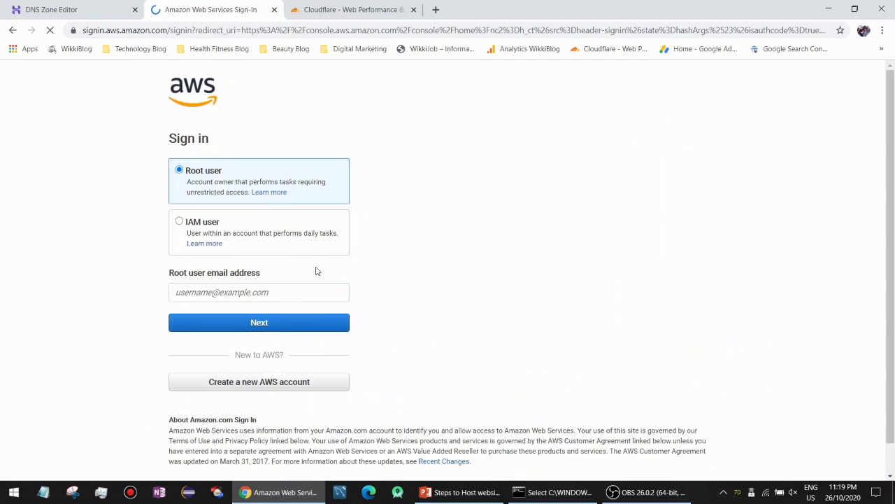
{"action": "left_click", "coordinate": [260, 294]}
{"action": "type", "text": "vicky"}
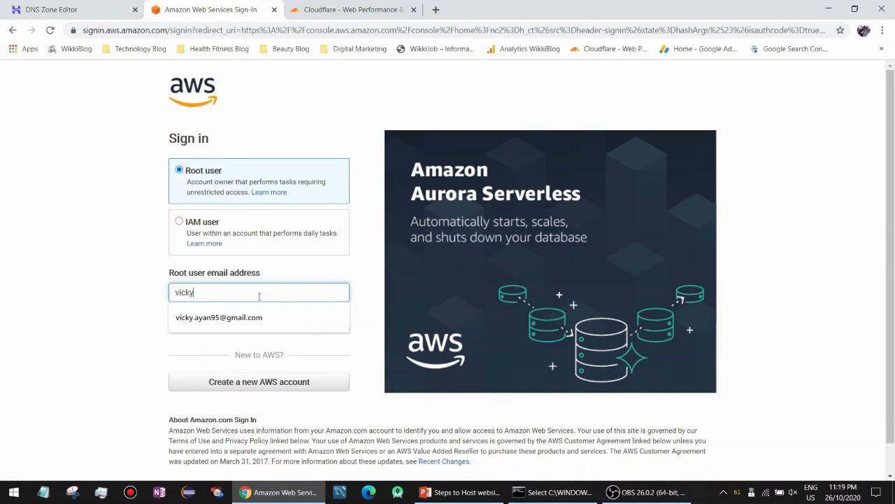
{"action": "left_click", "coordinate": [258, 315]}
{"action": "left_click", "coordinate": [259, 320]}
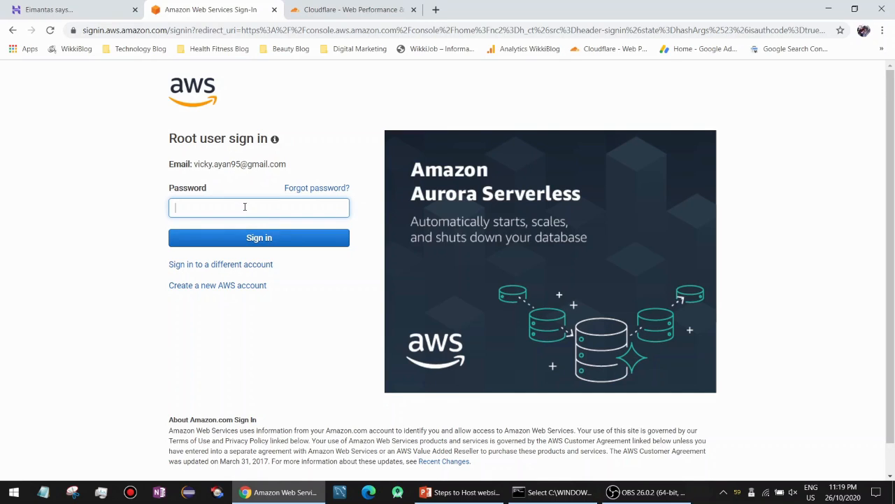
{"action": "type", "text": "*****"}
{"action": "key", "text": "Return"}
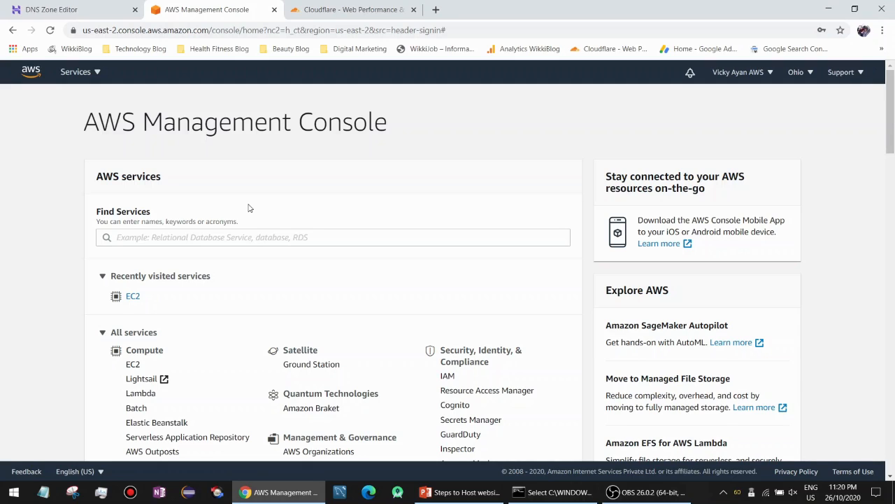
From EC2's Instances list, showing two terminated t2.micro instances, start launching a new instance.
{"action": "left_click", "coordinate": [135, 298]}
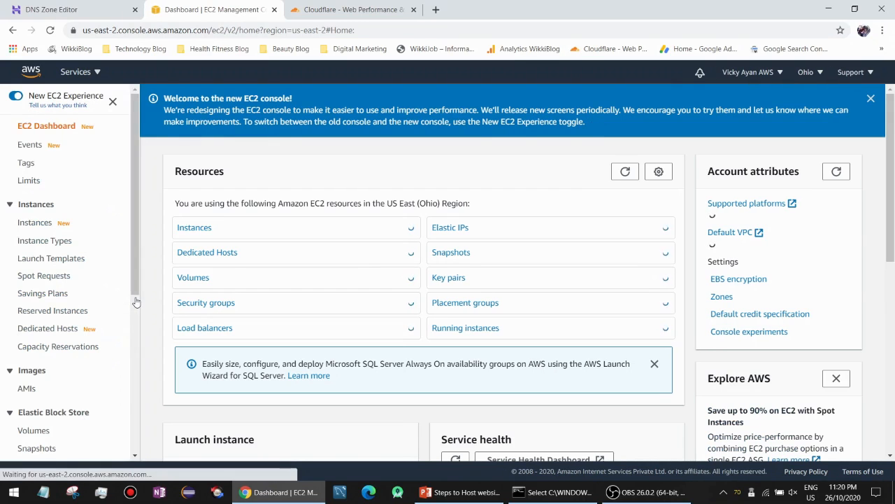
{"action": "left_click", "coordinate": [200, 228]}
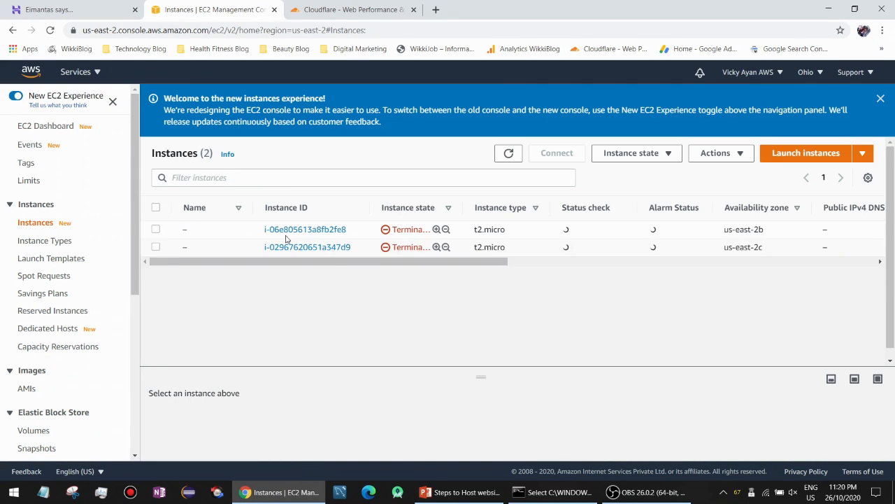
{"action": "left_click_drag", "start_coordinate": [482, 372], "coordinate": [483, 358]}
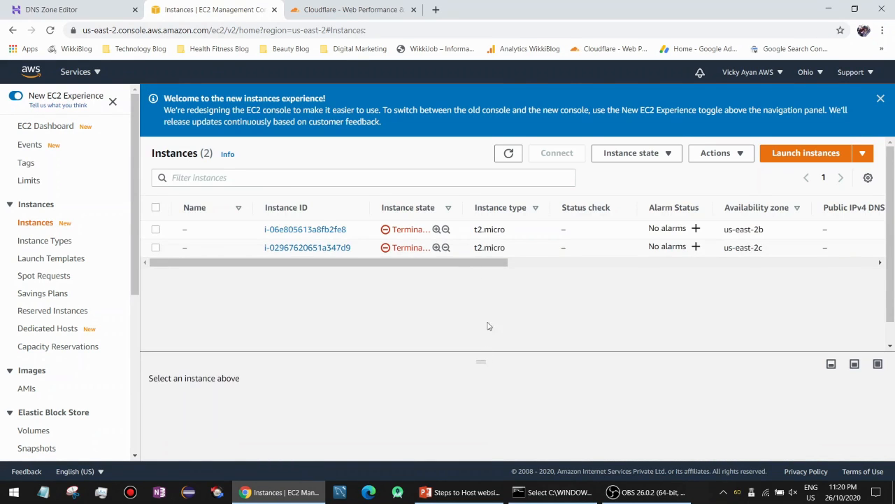
{"action": "left_click", "coordinate": [785, 158]}
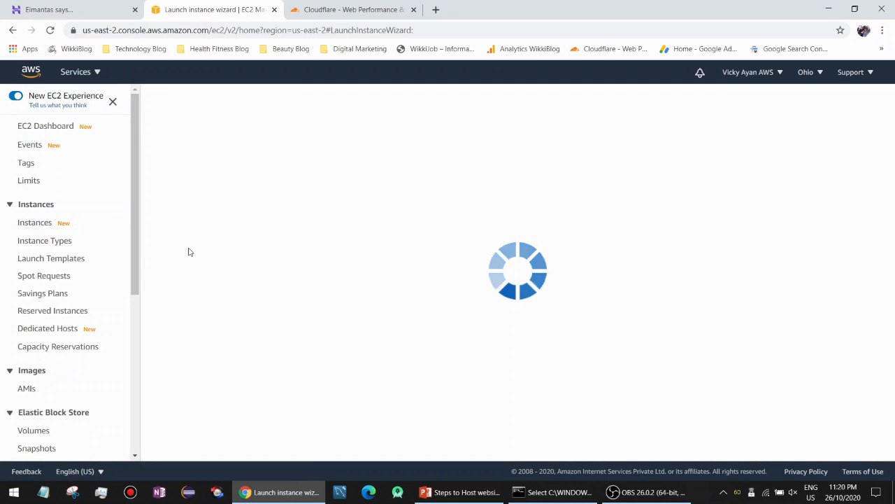
Search Marketplace AMIs for wordpress and select WordPress Certified by Bitnami and Automattic.
{"action": "left_click", "coordinate": [122, 177]}
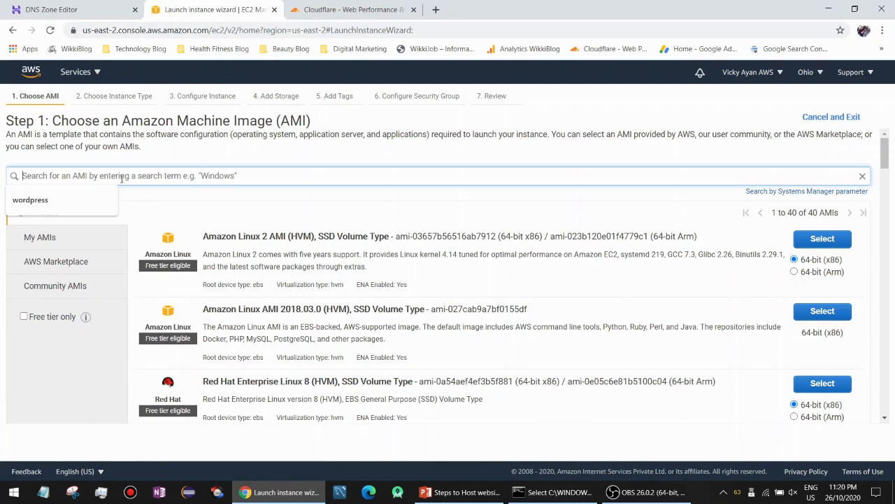
{"action": "left_click", "coordinate": [100, 194]}
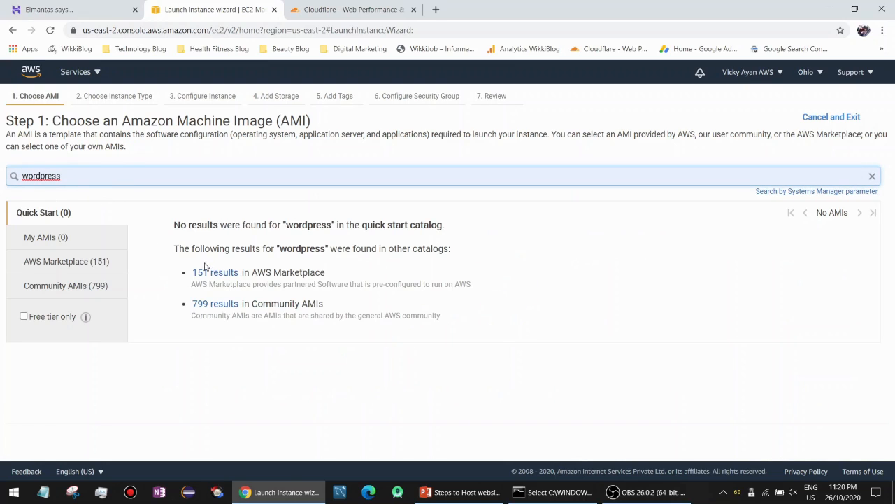
{"action": "left_click", "coordinate": [215, 272]}
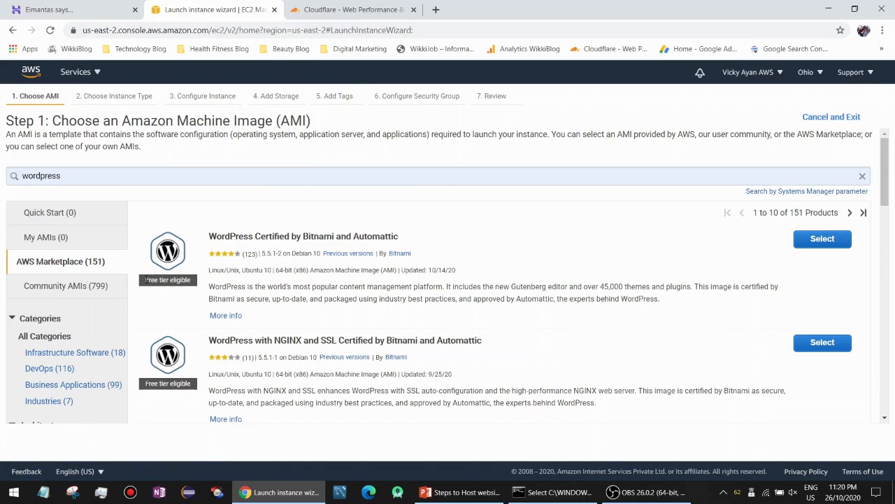
{"action": "left_click_drag", "start_coordinate": [146, 282], "coordinate": [194, 283]}
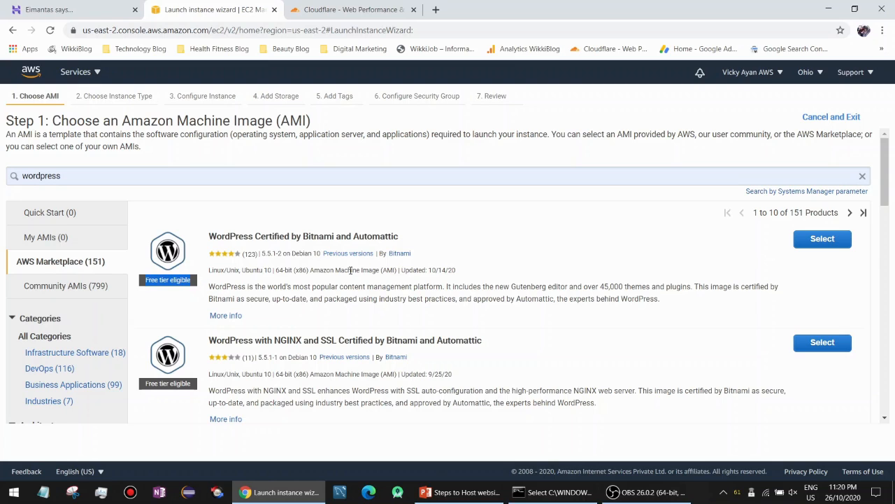
{"action": "scroll", "coordinate": [348, 269], "scroll_direction": "down", "scroll_amount": 10}
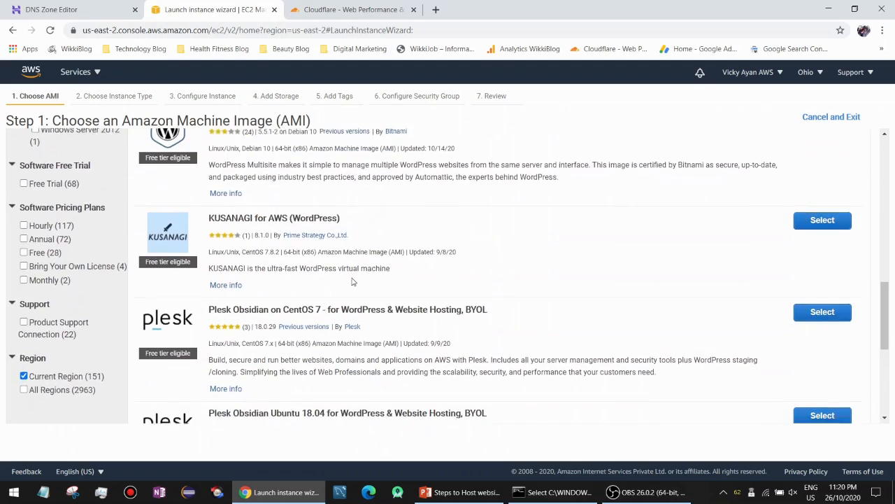
{"action": "scroll", "coordinate": [353, 281], "scroll_direction": "down", "scroll_amount": 4}
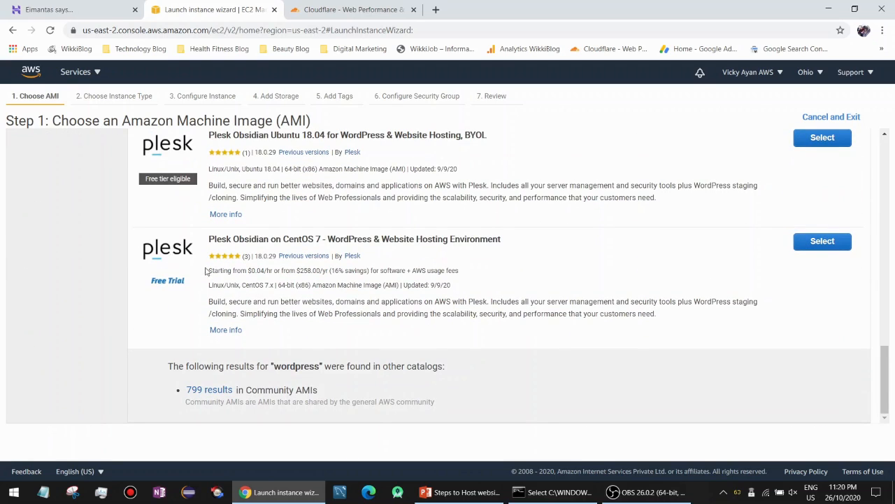
{"action": "left_click_drag", "start_coordinate": [348, 238], "coordinate": [481, 239]}
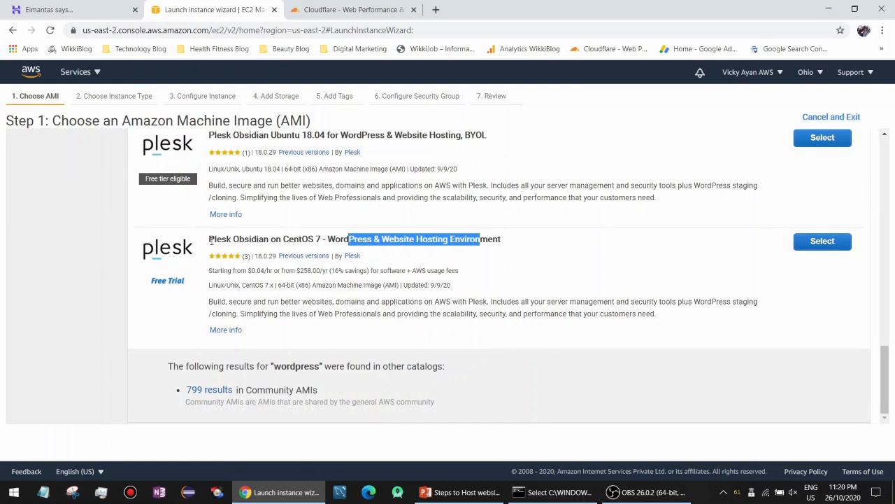
{"action": "left_click_drag", "start_coordinate": [209, 238], "coordinate": [228, 238]}
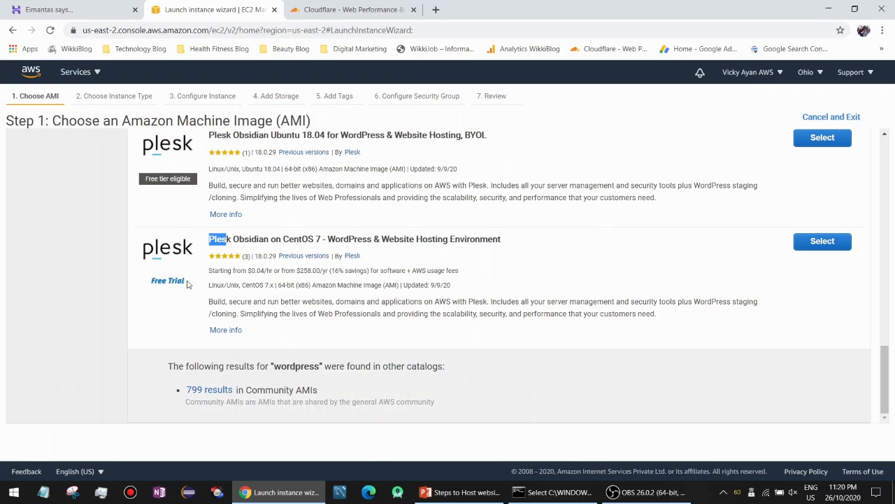
{"action": "scroll", "coordinate": [221, 249], "scroll_direction": "up", "scroll_amount": 5}
{"action": "scroll", "coordinate": [221, 250], "scroll_direction": "up", "scroll_amount": 3}
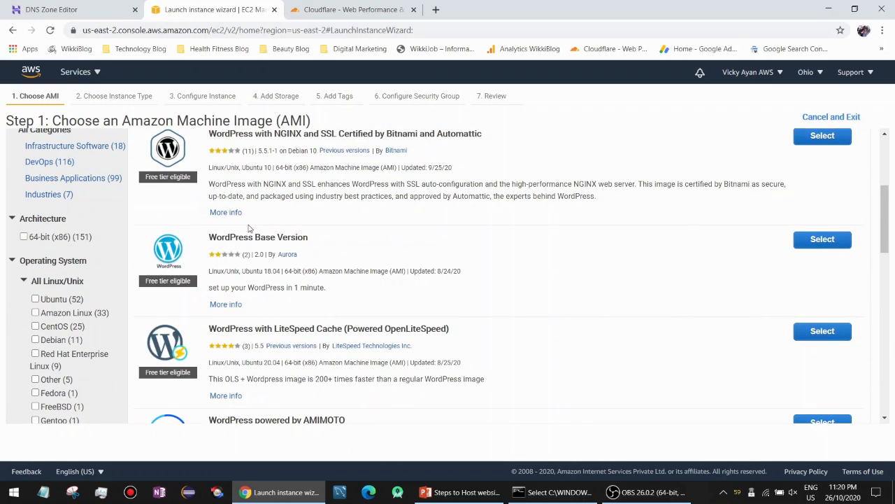
{"action": "scroll", "coordinate": [249, 228], "scroll_direction": "up", "scroll_amount": 3}
{"action": "left_click", "coordinate": [815, 239]}
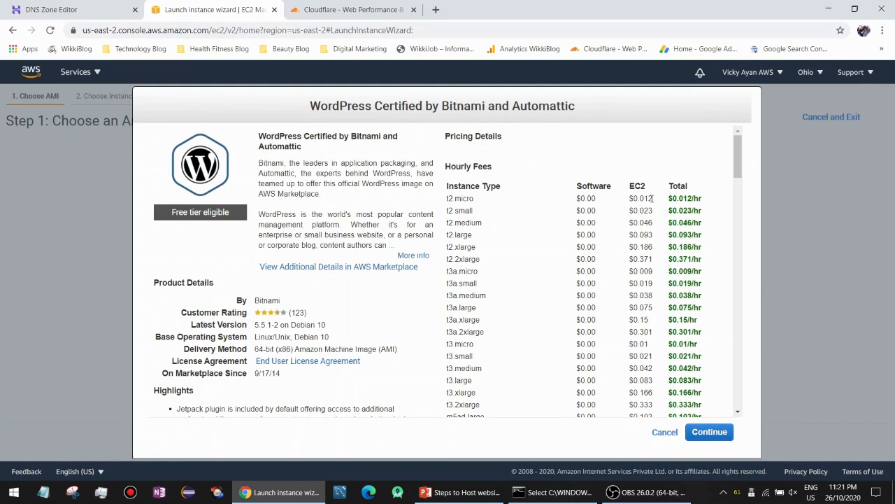
Review the image's t2.small pricing and free tier eligibility, then continue to instance types.
{"action": "left_click_drag", "start_coordinate": [703, 215], "coordinate": [625, 214]}
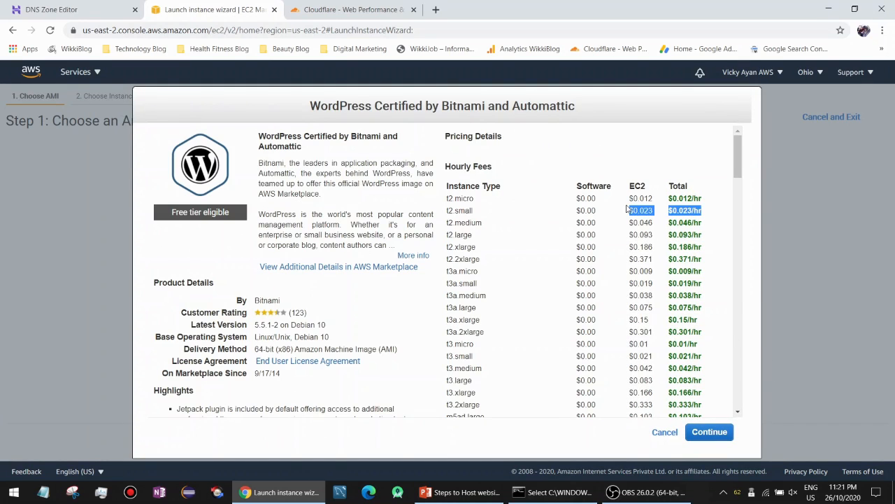
{"action": "left_click", "coordinate": [668, 231]}
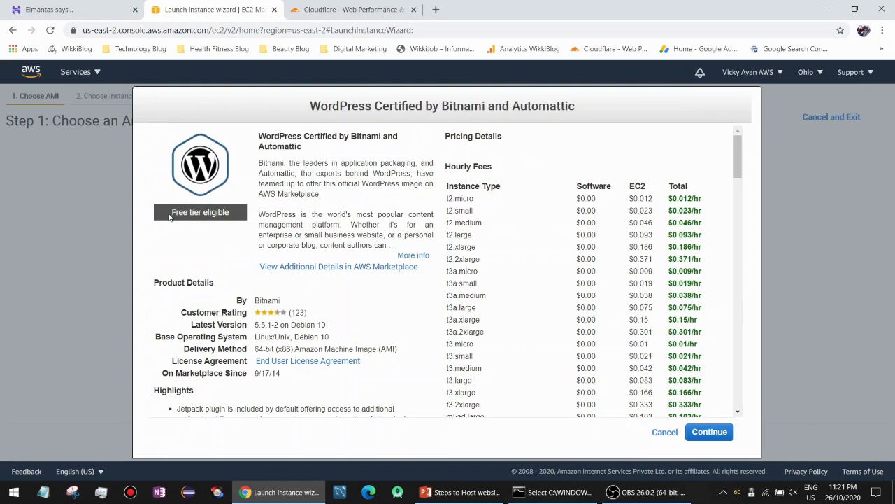
{"action": "left_click_drag", "start_coordinate": [173, 216], "coordinate": [232, 218]}
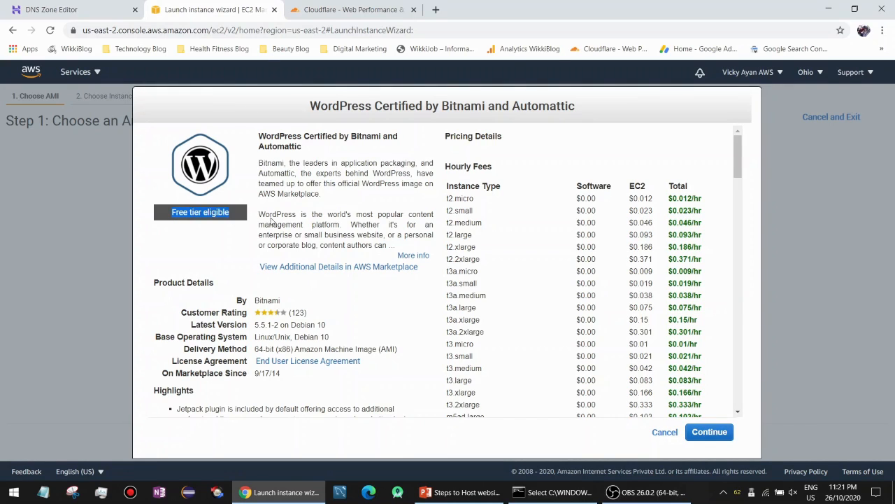
{"action": "left_click", "coordinate": [709, 432]}
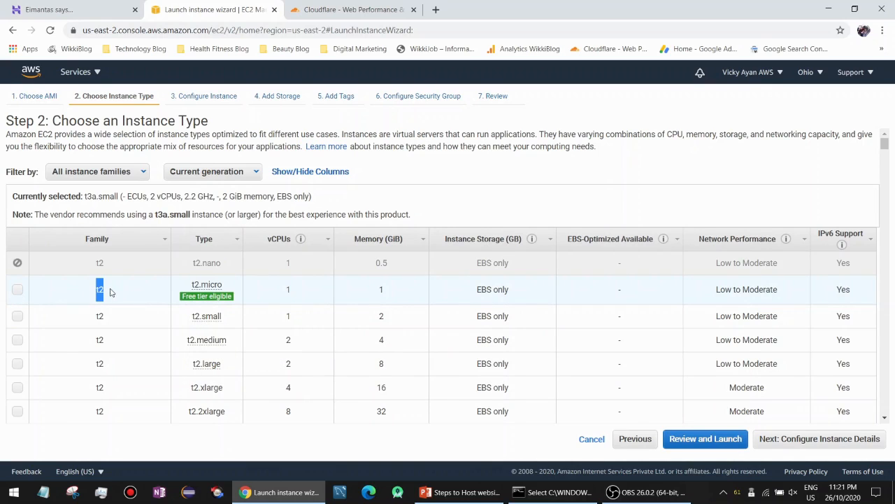
Select t2.micro after checking its memory, vCPUs and free tier conditions, then Review and Launch.
{"action": "left_click", "coordinate": [205, 291]}
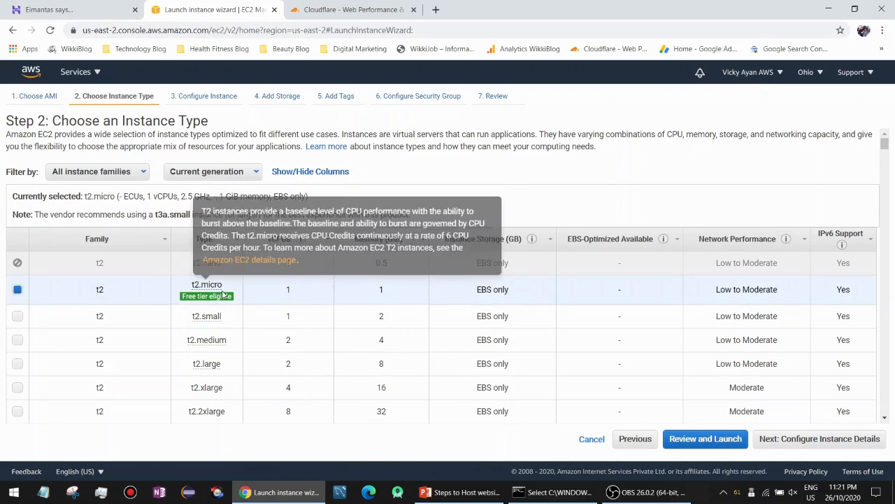
{"action": "double_click", "coordinate": [381, 289]}
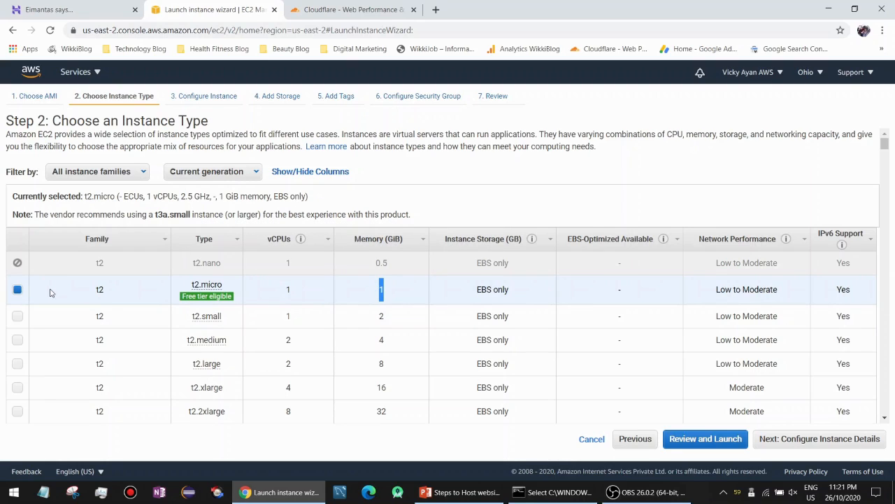
{"action": "left_click", "coordinate": [393, 294]}
{"action": "left_click_drag", "start_coordinate": [393, 293], "coordinate": [657, 289]}
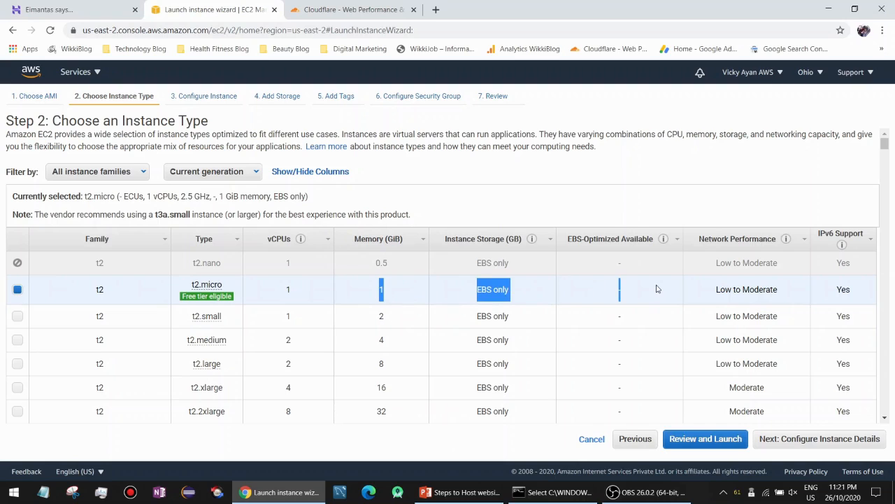
{"action": "left_click", "coordinate": [656, 288]}
{"action": "mouse_move", "coordinate": [207, 297]}
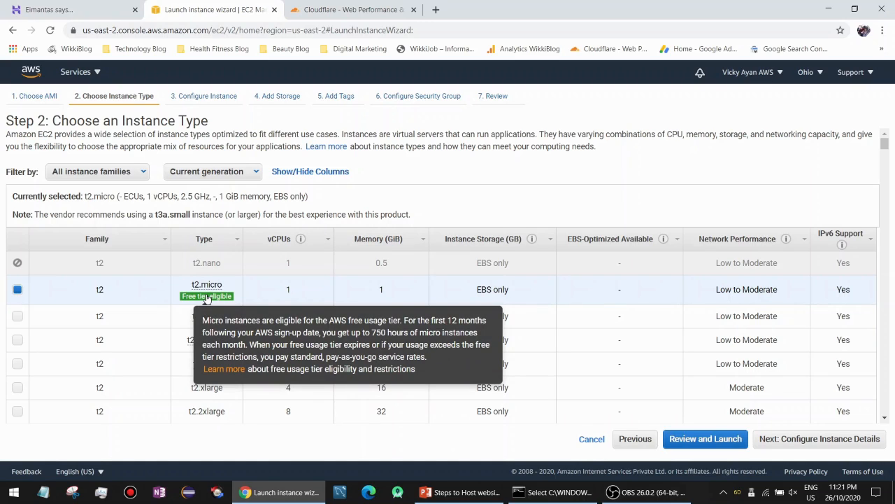
{"action": "left_click_drag", "start_coordinate": [203, 321], "coordinate": [405, 345]}
{"action": "left_click", "coordinate": [414, 324]}
{"action": "left_click", "coordinate": [386, 343]}
{"action": "left_click", "coordinate": [725, 440]}
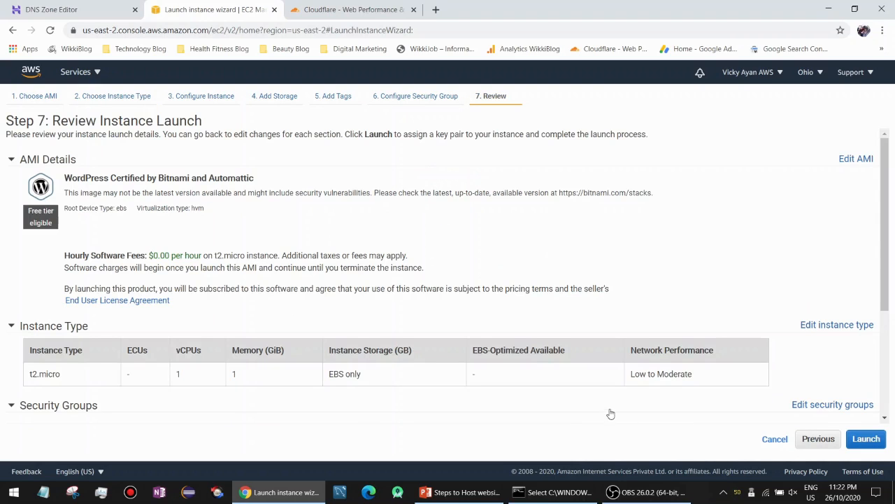
Review the launch summary, noting the WordPress image's $0.00 hourly software fee.
{"action": "left_click_drag", "start_coordinate": [66, 256], "coordinate": [286, 255]}
{"action": "left_click", "coordinate": [210, 250]}
{"action": "scroll", "coordinate": [157, 265], "scroll_direction": "down", "scroll_amount": 3}
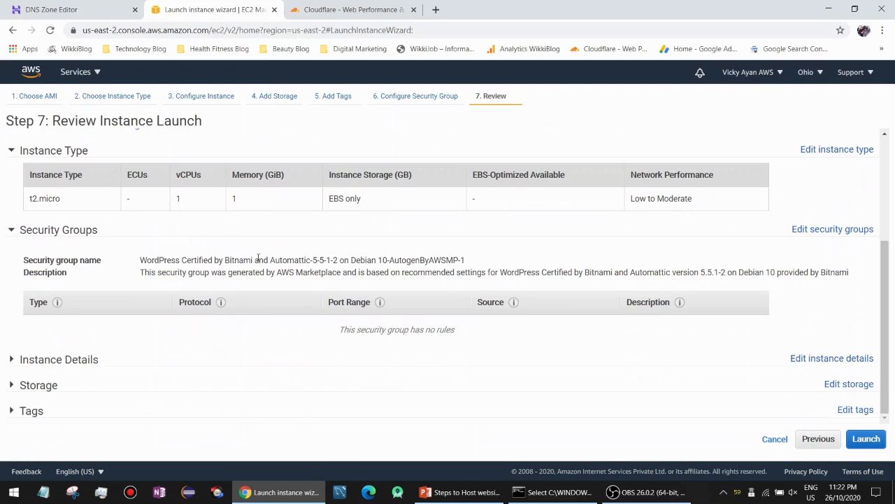
{"action": "left_click_drag", "start_coordinate": [362, 205], "coordinate": [107, 204]}
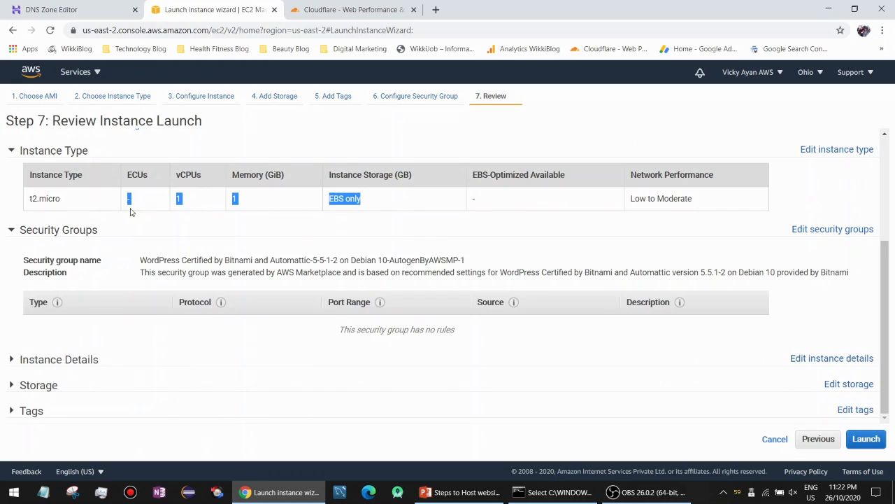
{"action": "scroll", "coordinate": [265, 270], "scroll_direction": "up", "scroll_amount": 3}
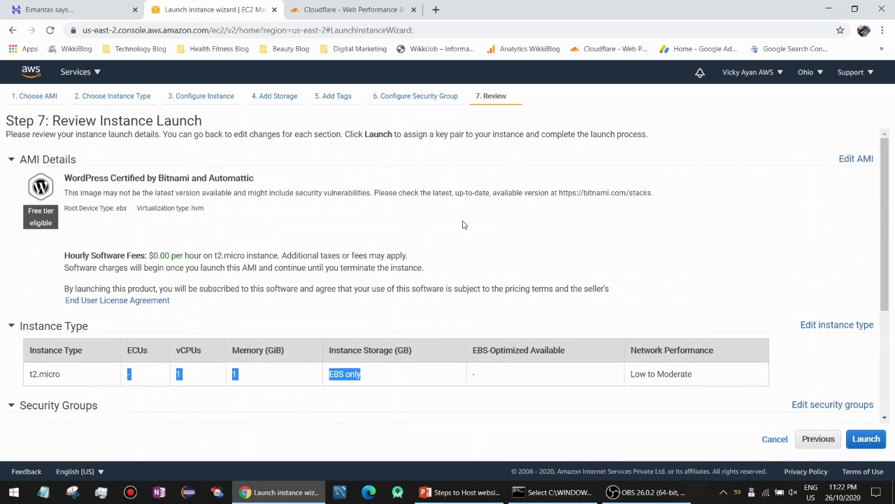
{"action": "left_click", "coordinate": [350, 258]}
Create and download a new key pair named 'Important Key', then launch the instance.
{"action": "left_click", "coordinate": [866, 438]}
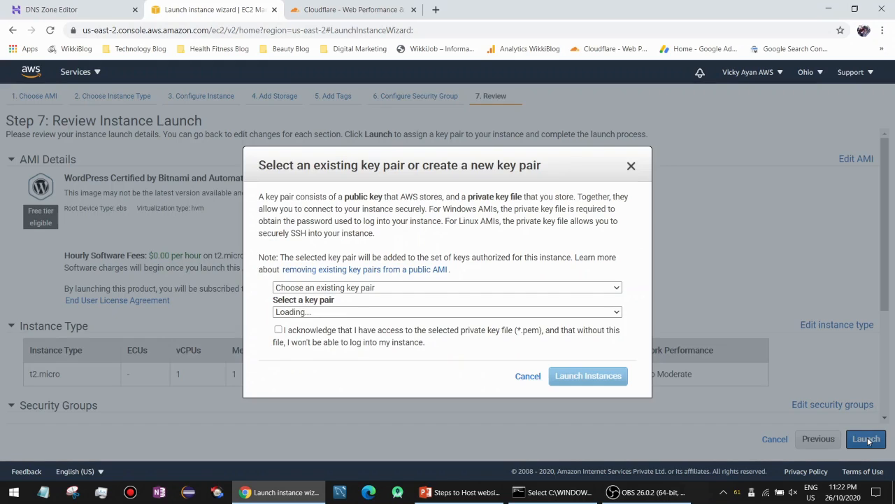
{"action": "left_click", "coordinate": [421, 289]}
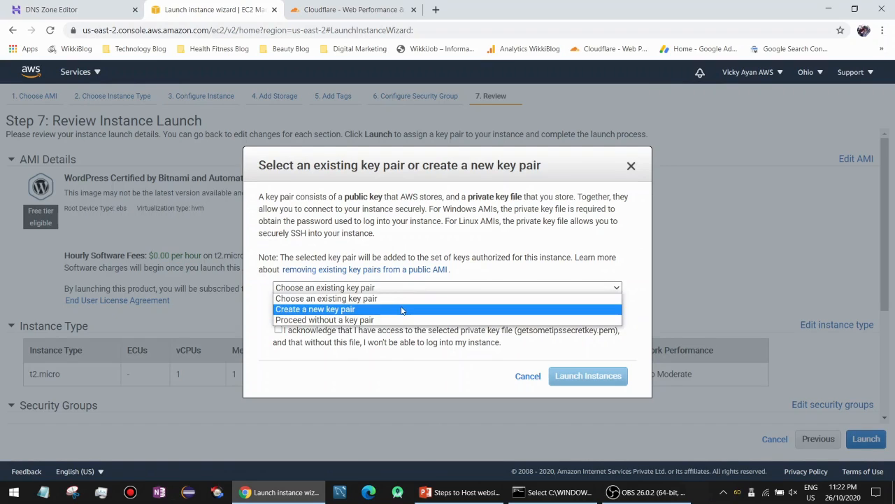
{"action": "left_click", "coordinate": [405, 306]}
{"action": "left_click", "coordinate": [399, 316]}
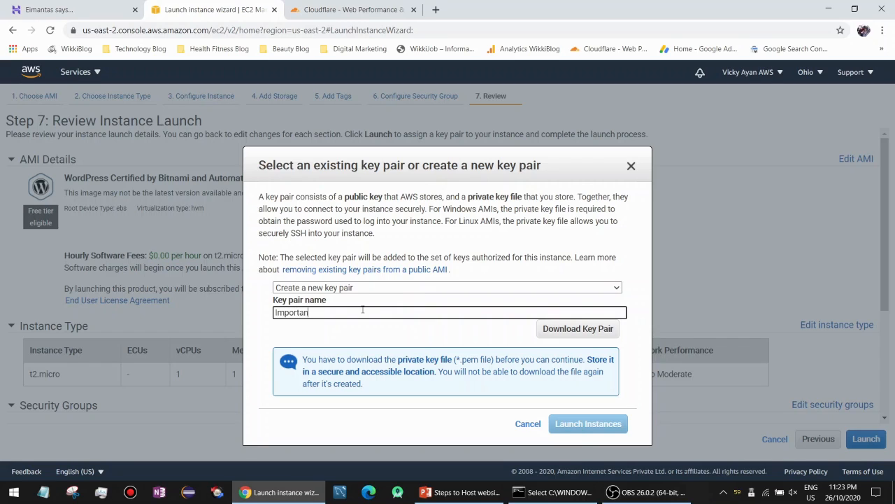
{"action": "type", "text": "t Key"}
{"action": "left_click", "coordinate": [542, 328]}
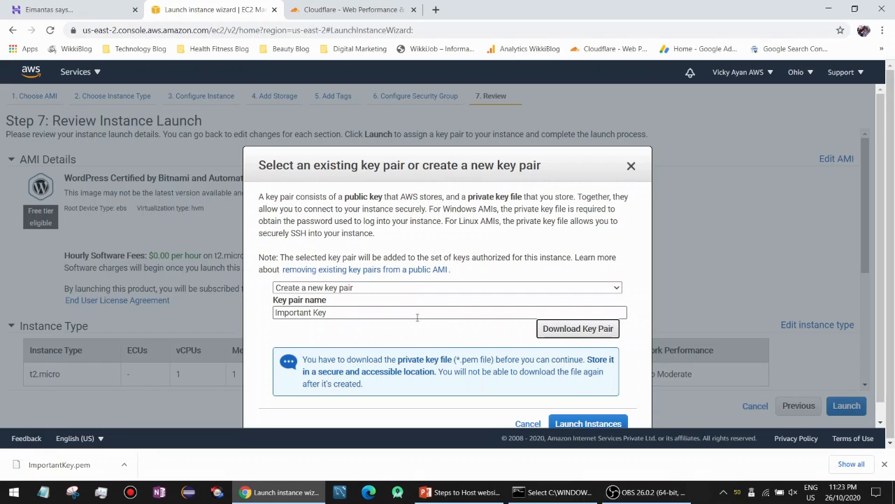
{"action": "left_click", "coordinate": [582, 423]}
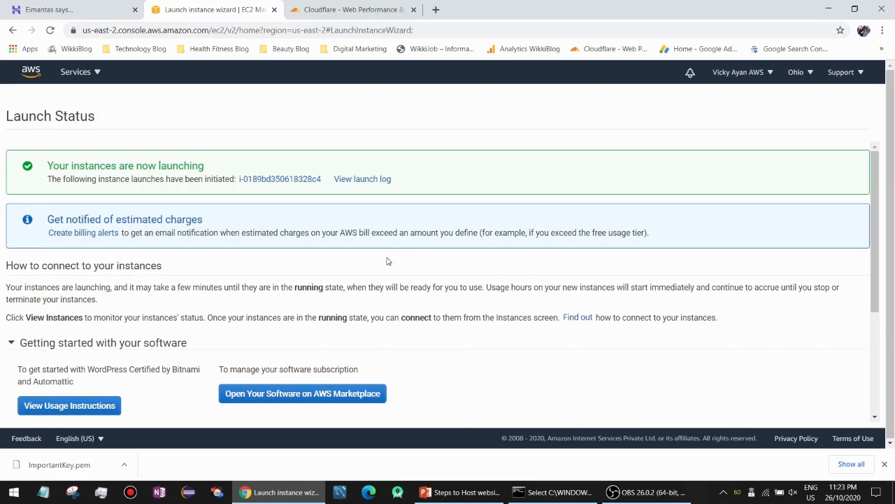
View the new instance's details showing public IP 3.138.109.187, then switch to Hostinger's DNS zone.
{"action": "left_click", "coordinate": [884, 463]}
{"action": "left_click", "coordinate": [300, 183]}
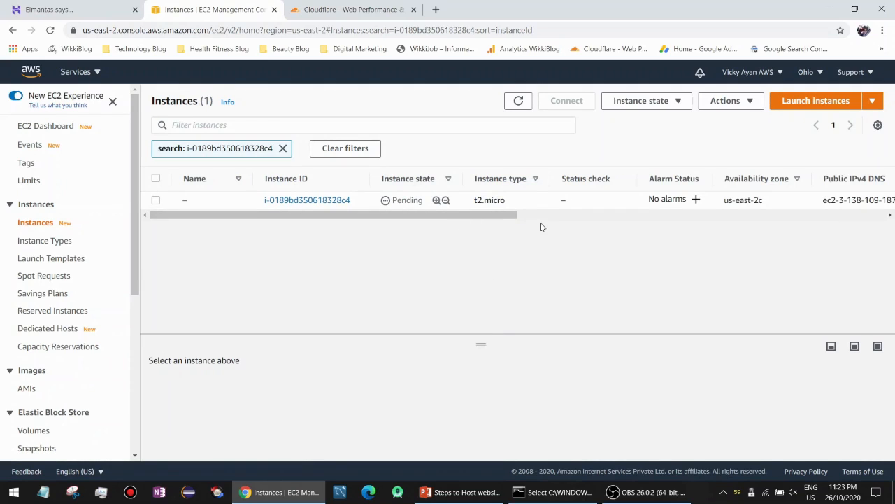
{"action": "mouse_move", "coordinate": [483, 341]}
{"action": "left_mouse_down"}
{"action": "mouse_move", "coordinate": [481, 378]}
{"action": "mouse_move", "coordinate": [481, 331]}
{"action": "left_mouse_up"}
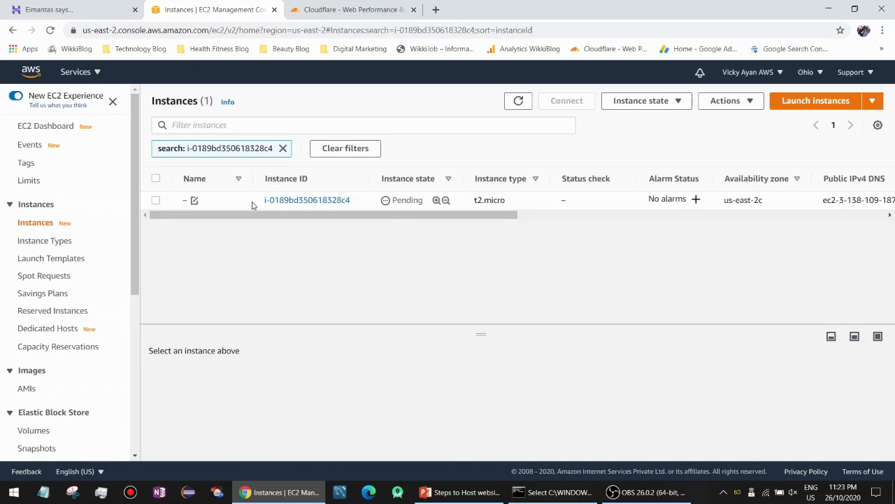
{"action": "left_click", "coordinate": [240, 203]}
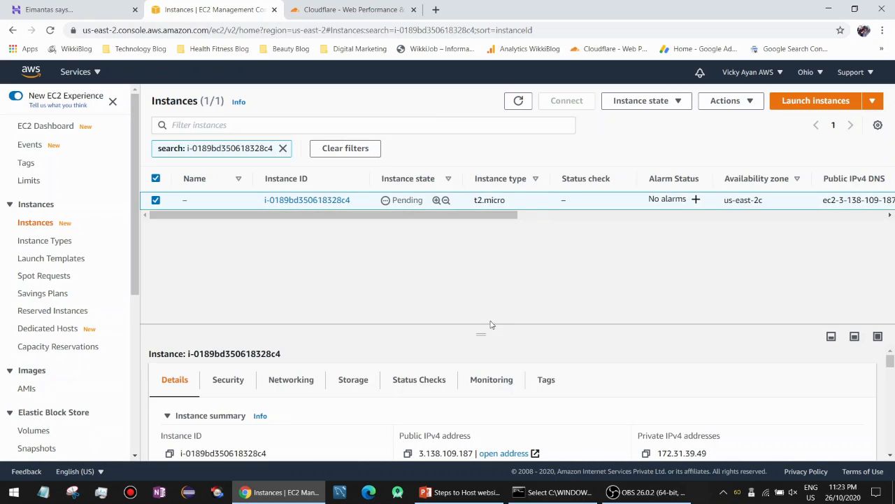
{"action": "left_click_drag", "start_coordinate": [482, 333], "coordinate": [482, 196]}
{"action": "left_click", "coordinate": [70, 9]}
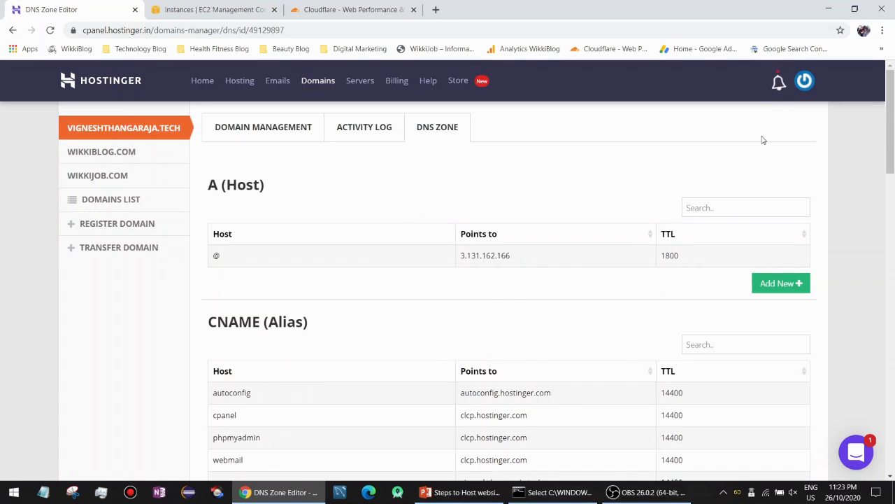
Copy the EC2 instance's public IPv4 address 3.138.109.187 from its details panel.
{"action": "scroll", "coordinate": [218, 254], "scroll_direction": "down", "scroll_amount": 5}
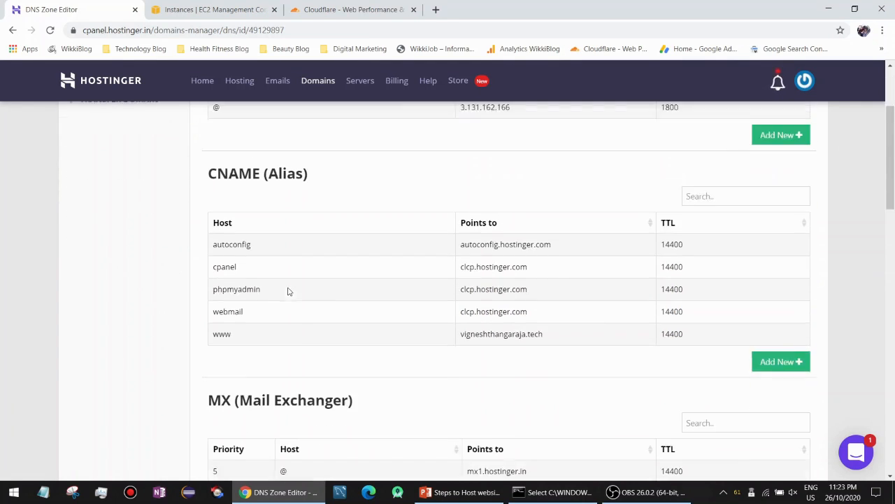
{"action": "scroll", "coordinate": [431, 256], "scroll_direction": "up", "scroll_amount": 5}
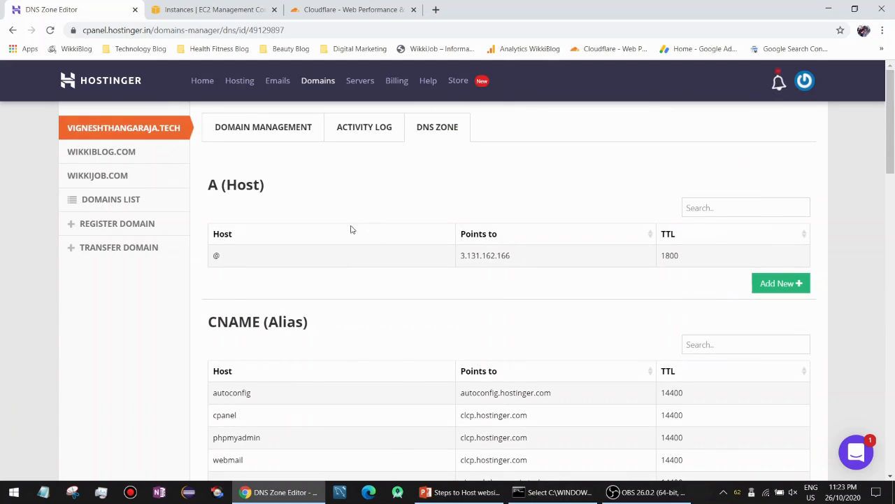
{"action": "left_click", "coordinate": [213, 9]}
{"action": "left_click_drag", "start_coordinate": [451, 237], "coordinate": [470, 246]}
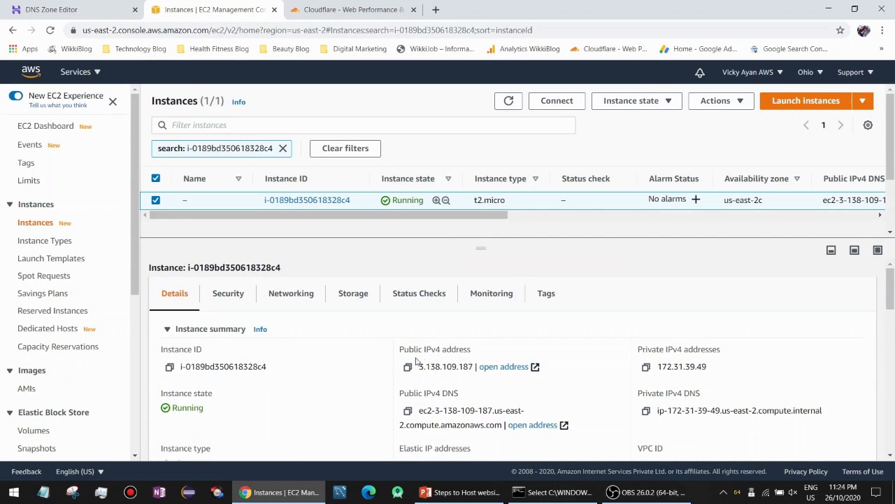
{"action": "left_click_drag", "start_coordinate": [399, 347], "coordinate": [474, 349]}
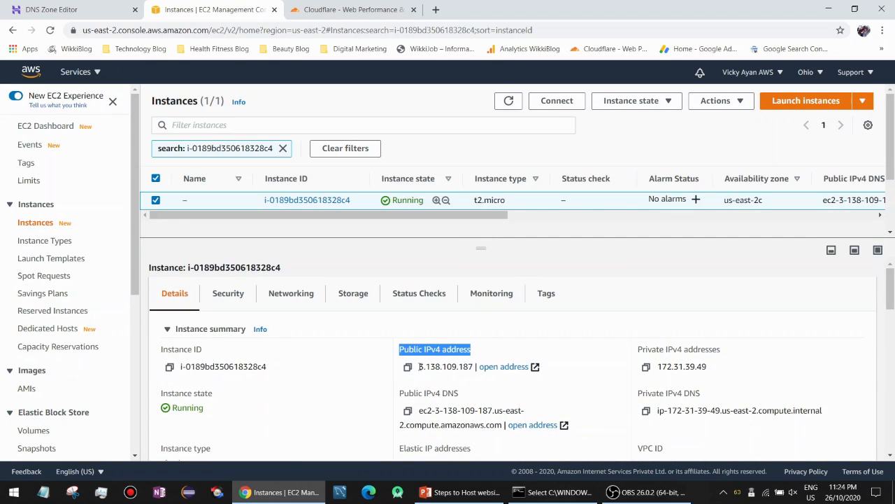
{"action": "left_click_drag", "start_coordinate": [418, 365], "coordinate": [473, 366]}
{"action": "key", "text": "ctrl+c"}
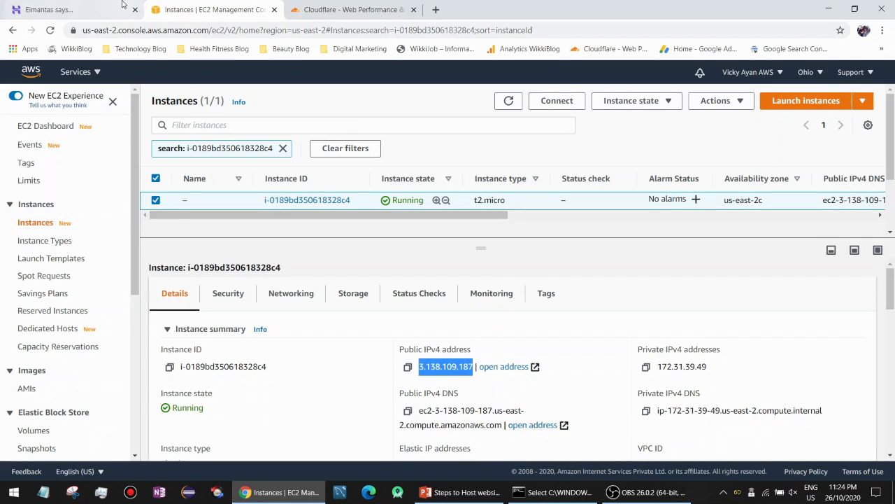
Replace the @ A record's old IP with 3.138.109.187 and save the record.
{"action": "key", "text": "ctrl+shift+Tab"}
{"action": "left_click", "coordinate": [525, 257]}
{"action": "left_click_drag", "start_coordinate": [517, 260], "coordinate": [459, 259]}
{"action": "key", "text": "ctrl+v"}
{"action": "left_click", "coordinate": [757, 258]}
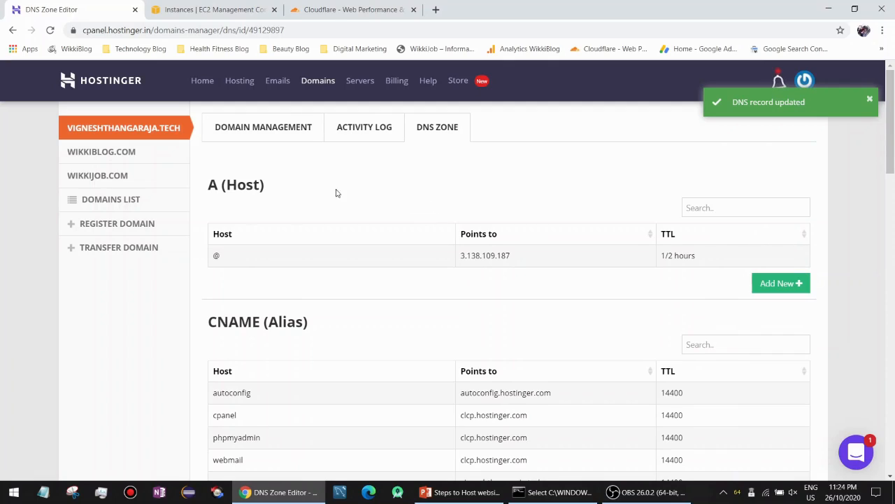
Visit the domain in a new tab, still showing Hostinger's parked page, then return to the DNS zone.
{"action": "left_click", "coordinate": [436, 9]}
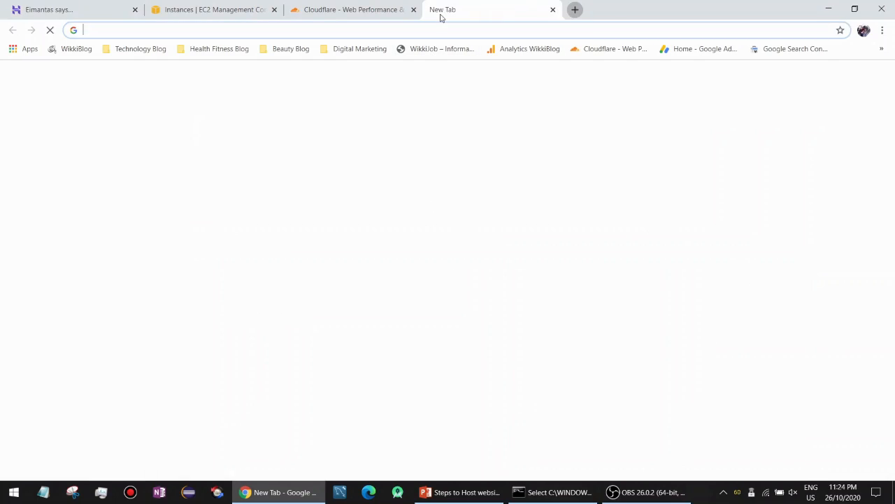
{"action": "type", "text": "vignesh"}
{"action": "key", "text": "Return"}
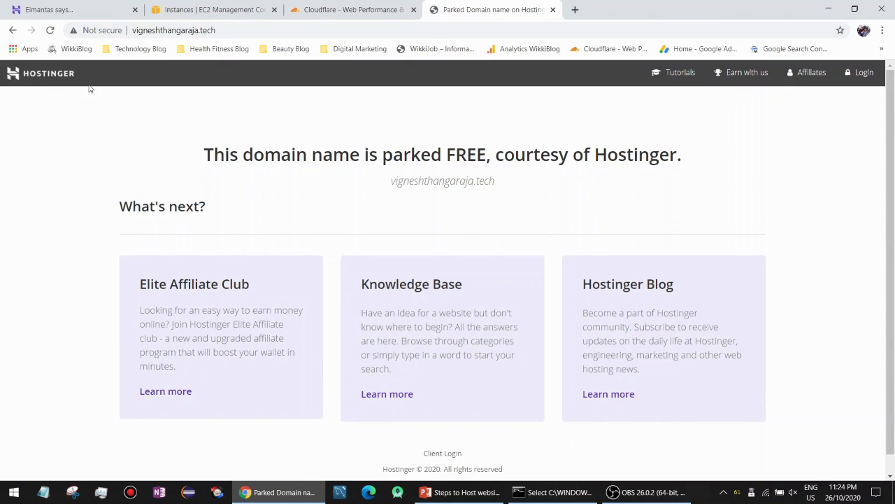
{"action": "left_click", "coordinate": [104, 32]}
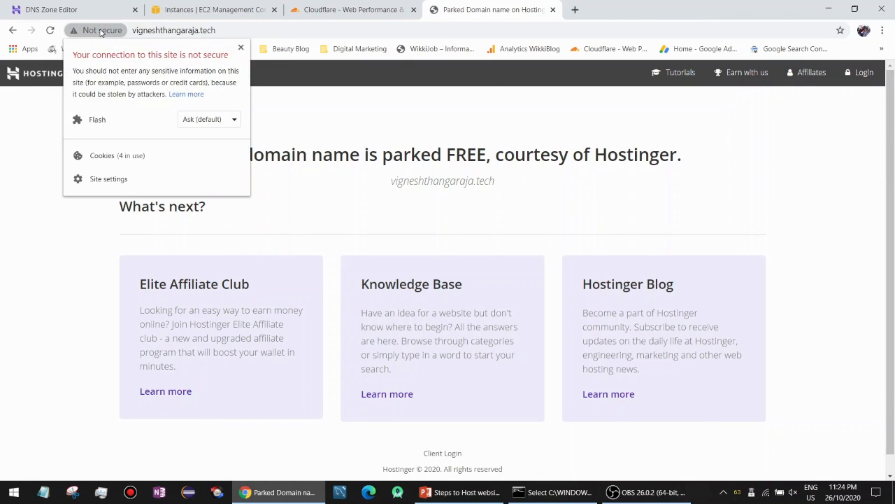
{"action": "left_click", "coordinate": [100, 33]}
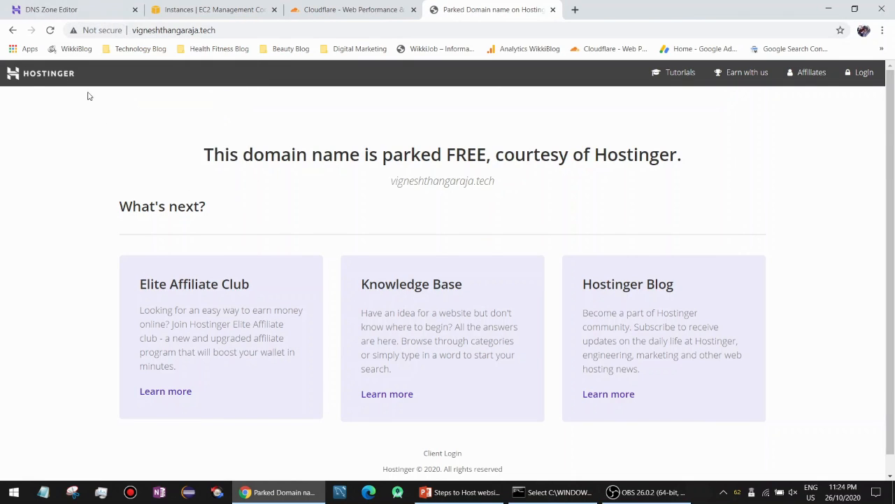
{"action": "left_click", "coordinate": [48, 9]}
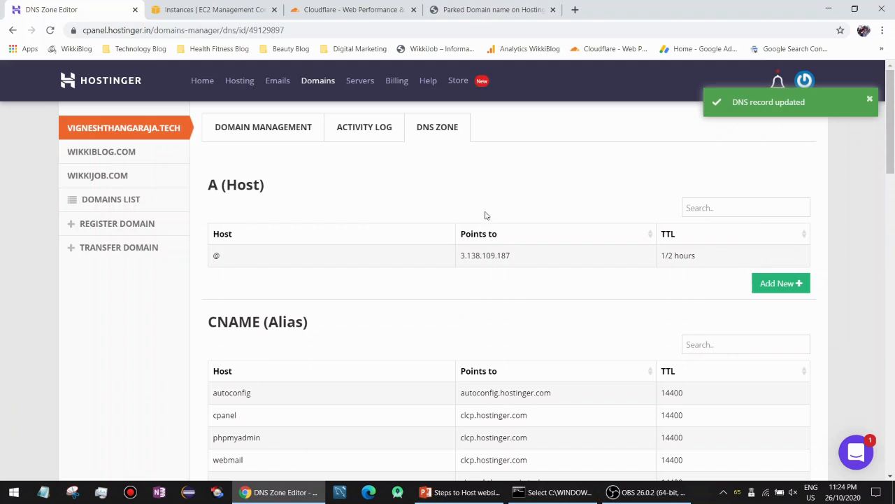
Compare the A record against the instance IP 3.138.109.187, then go to Cloudflare's login page.
{"action": "left_click", "coordinate": [210, 9]}
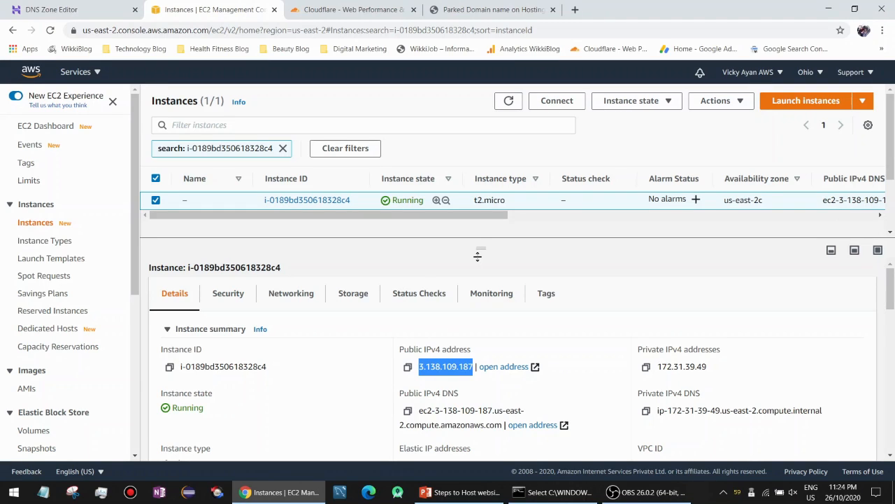
{"action": "left_click_drag", "start_coordinate": [480, 249], "coordinate": [479, 259]}
{"action": "left_click", "coordinate": [69, 10]}
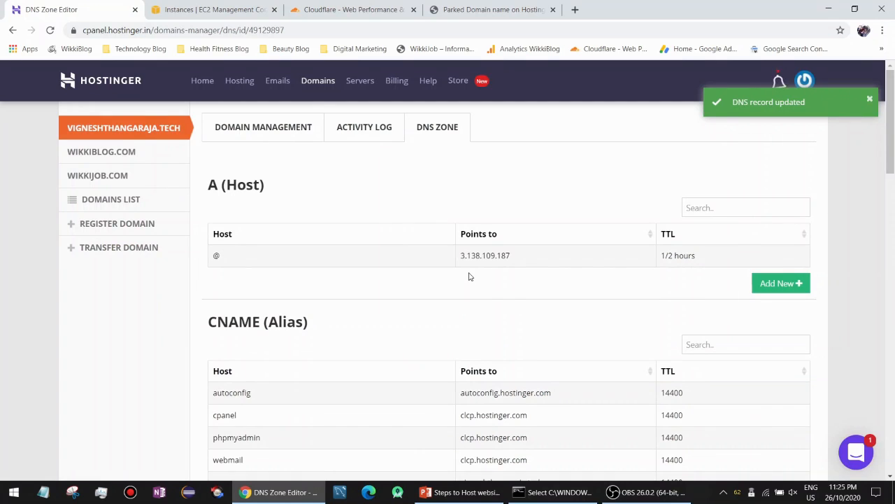
{"action": "left_click", "coordinate": [363, 9]}
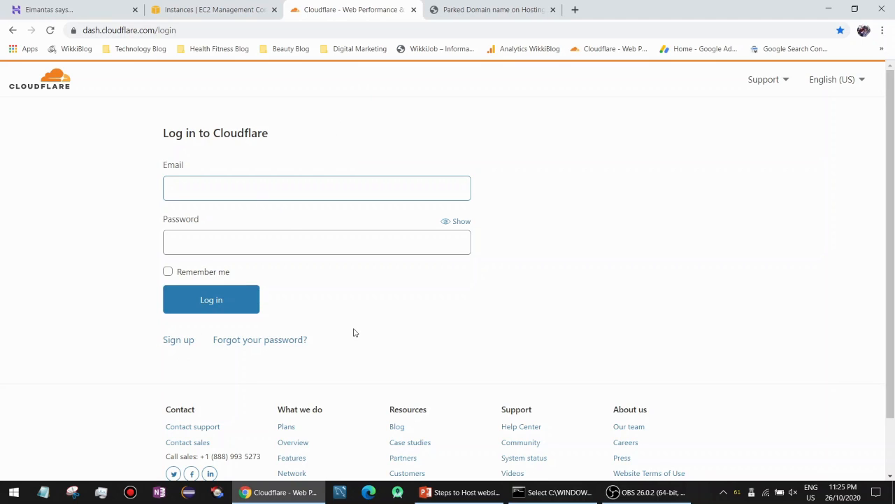
Log in to Cloudflare with the saved account e-mail and the account password.
{"action": "left_click", "coordinate": [234, 185]}
{"action": "left_click", "coordinate": [226, 214]}
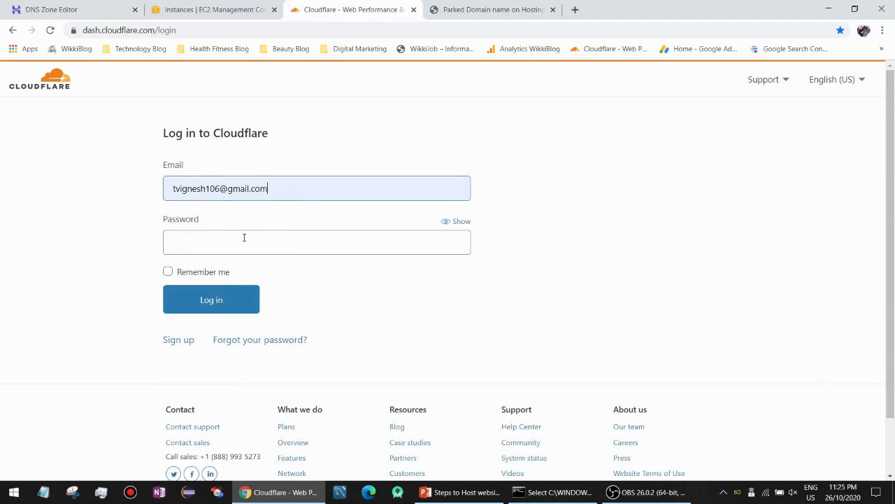
{"action": "left_click", "coordinate": [245, 238]}
{"action": "type", "text": "••••••••••••••"}
{"action": "key", "text": "Return"}
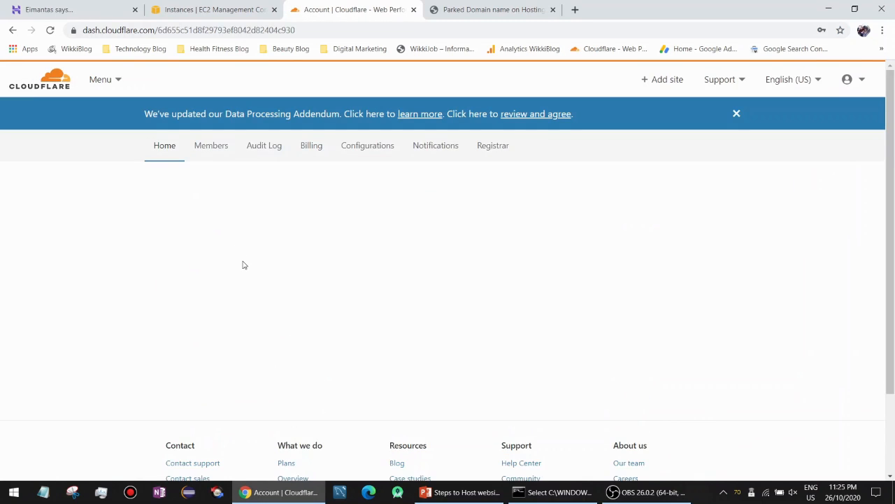
Add a slide bullet reading 'vigneshthangaraja.eech --> Cloudflare --> AWS Wordpress server'.
{"action": "left_click", "coordinate": [461, 492]}
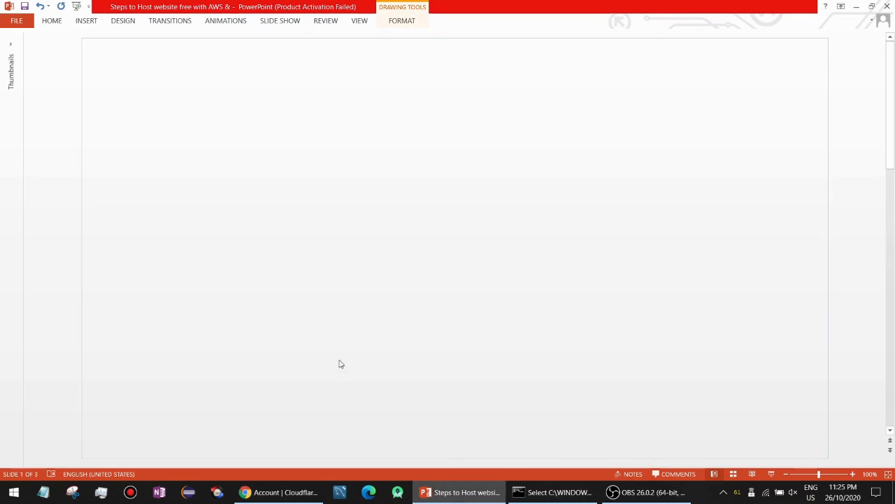
{"action": "key", "text": "Return"}
{"action": "type", "text": "Cloudfla"}
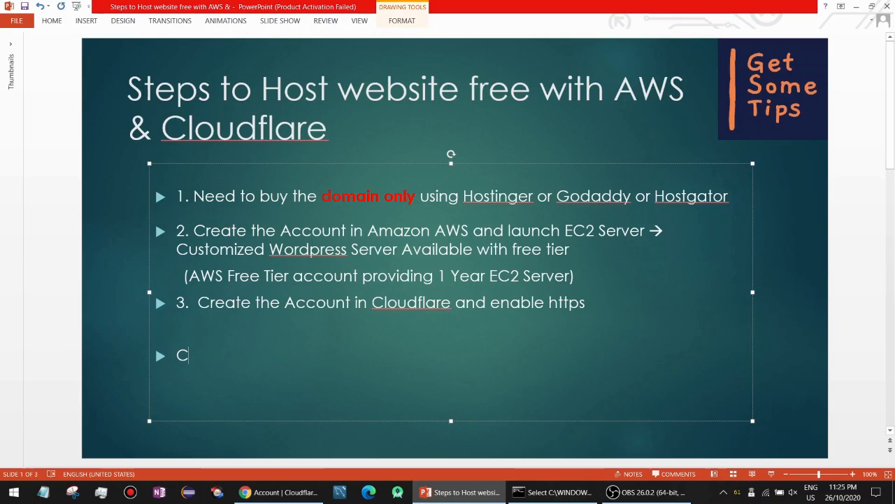
{"action": "type", "text": "re "}
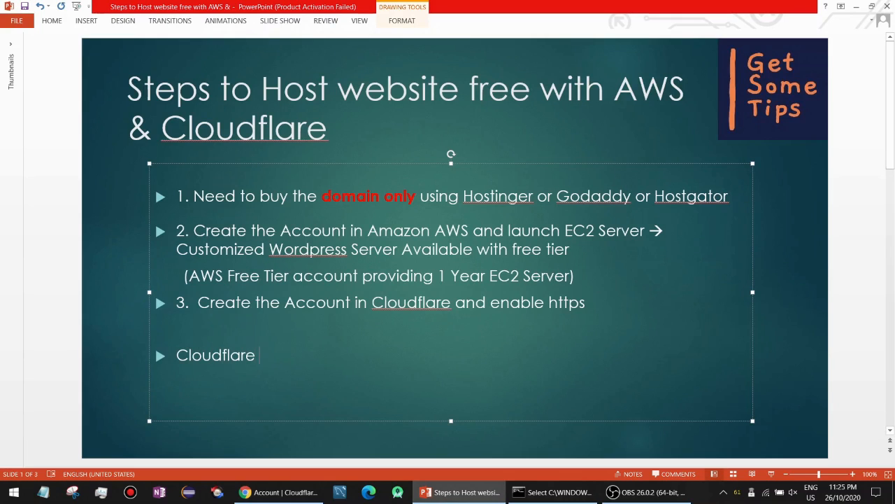
{"action": "type", "text": "-->"}
{"action": "type", "text": "Amazon"}
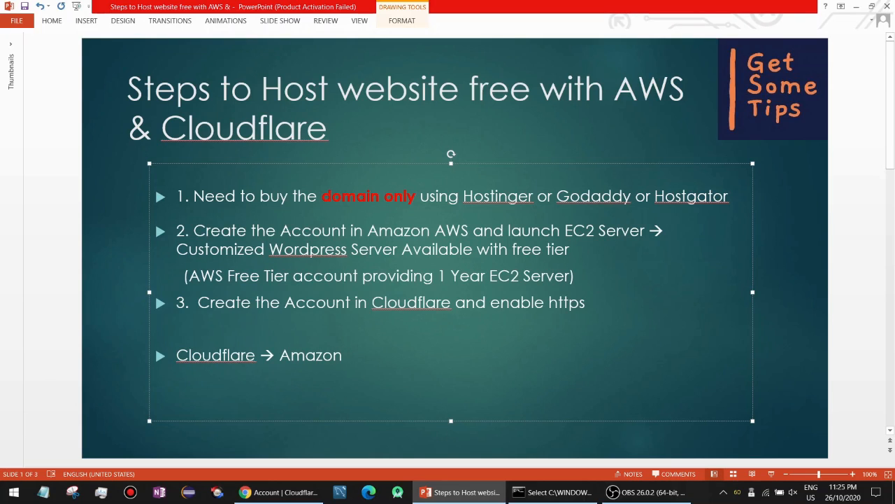
{"action": "key", "text": "BackSpace"}
{"action": "key", "text": "BackSpace"}
{"action": "key", "text": "BackSpace"}
{"action": "key", "text": "BackSpace"}
{"action": "key", "text": "BackSpace"}
{"action": "key", "text": "BackSpace"}
{"action": "key", "text": "BackSpace"}
{"action": "key", "text": "BackSpace"}
{"action": "key", "text": "BackSpace"}
{"action": "key", "text": "BackSpace"}
{"action": "key", "text": "BackSpace"}
{"action": "key", "text": "BackSpace"}
{"action": "key", "text": "BackSpace"}
{"action": "key", "text": "BackSpace"}
{"action": "key", "text": "BackSpace"}
{"action": "key", "text": "BackSpace"}
{"action": "key", "text": "BackSpace"}
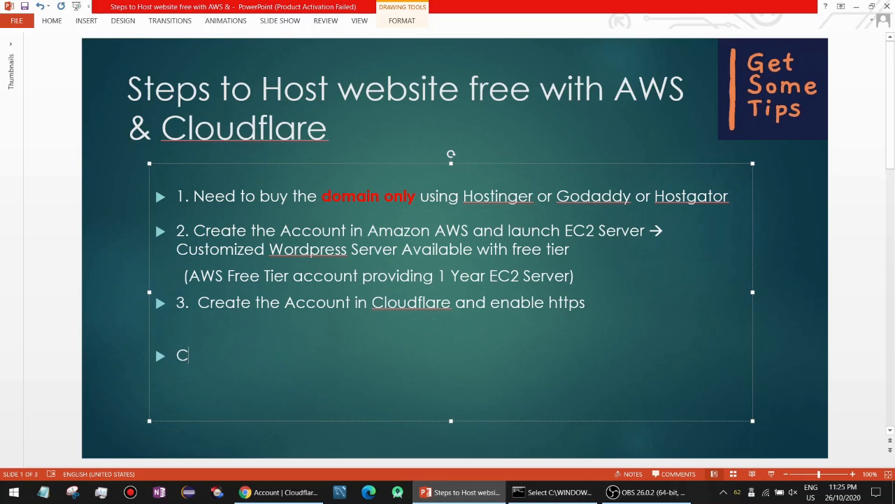
{"action": "type", "text": "vigneshthangaraj"}
{"action": "type", "text": "a.e"}
{"action": "type", "text": "ech --> "}
{"action": "type", "text": "Cloudflar"}
{"action": "type", "text": "e --> "}
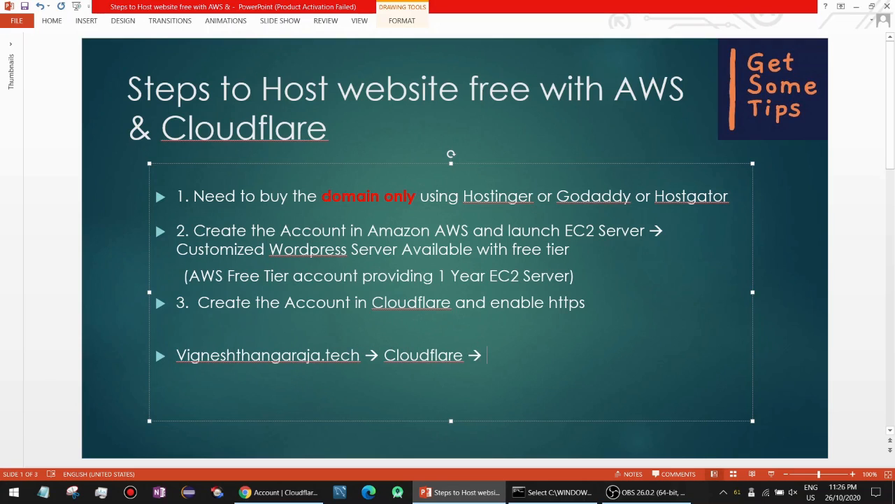
{"action": "type", "text": "AWS Wordpress server"}
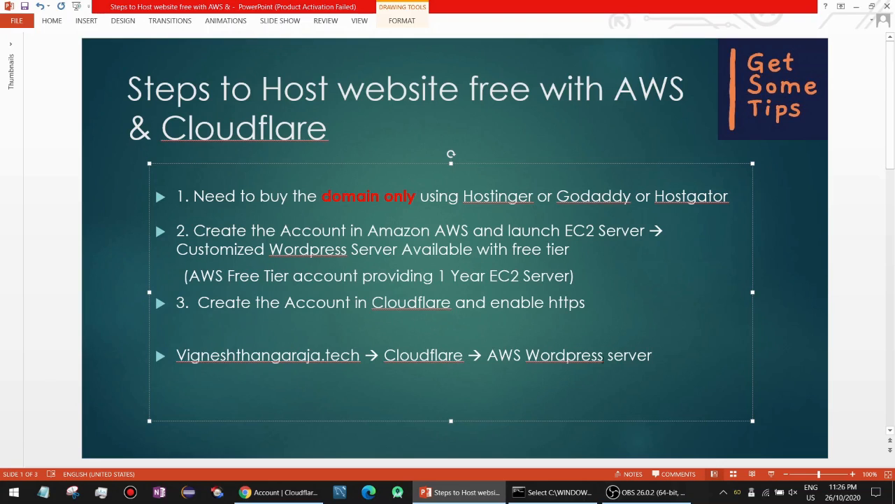
Add a bullet '(hostinger is dummy now)' below the flow line.
{"action": "key", "text": "Return"}
{"action": "type", "text": "()"}
{"action": "key", "text": "Left"}
{"action": "type", "text": "hostinger is dummy now"}
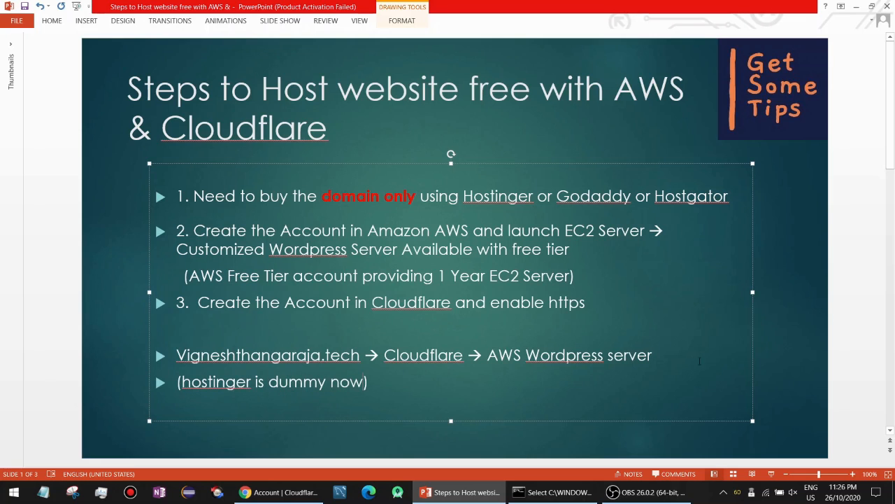
{"action": "left_click", "coordinate": [274, 492]}
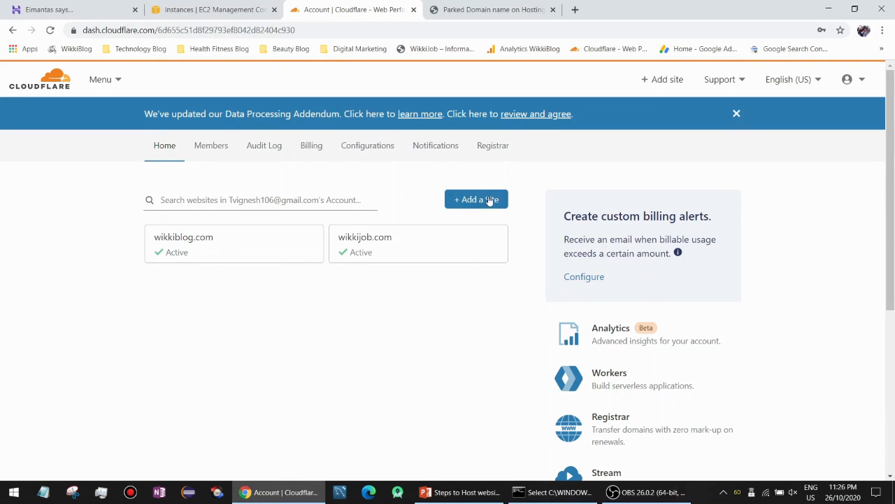
Enter the .tech domain from the suggestions and submit it as a new Cloudflare site.
{"action": "left_click", "coordinate": [479, 199]}
{"action": "left_click", "coordinate": [321, 218]}
{"action": "left_click", "coordinate": [276, 238]}
{"action": "left_click", "coordinate": [231, 256]}
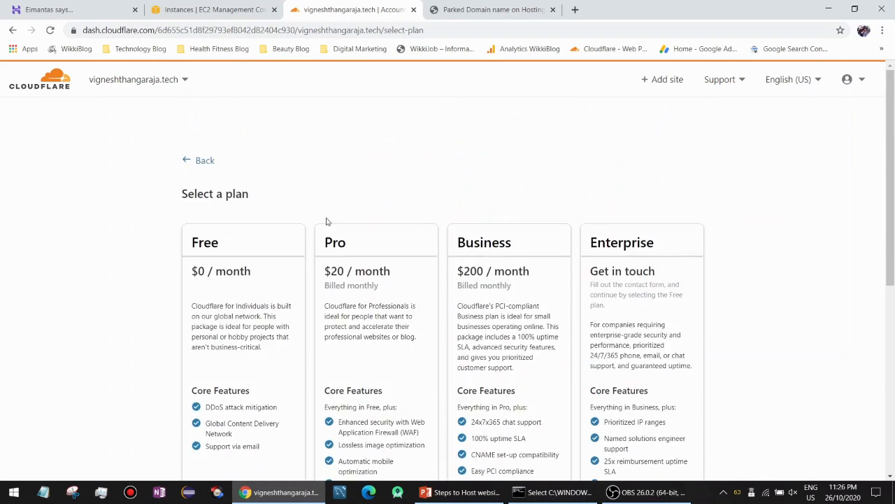
Select the Free plan card and confirm the plan.
{"action": "scroll", "coordinate": [279, 251], "scroll_direction": "down", "scroll_amount": 1}
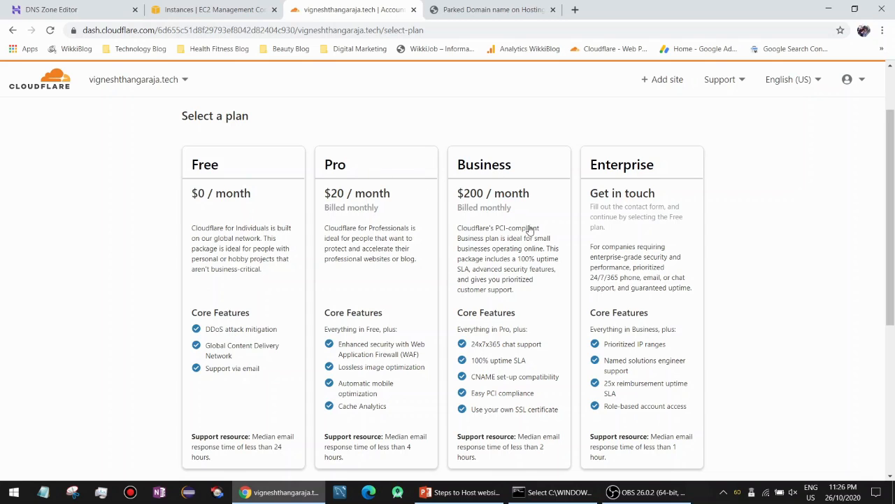
{"action": "left_click_drag", "start_coordinate": [388, 406], "coordinate": [372, 367]}
{"action": "left_click", "coordinate": [210, 256]}
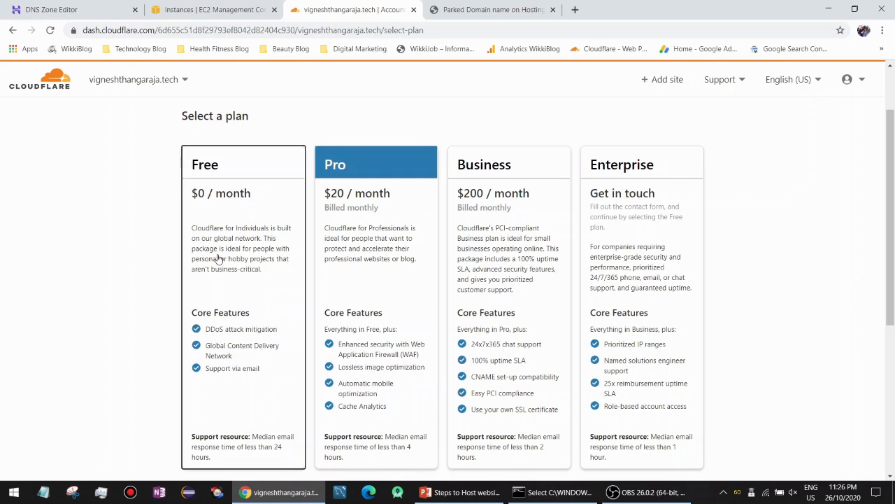
{"action": "scroll", "coordinate": [230, 335], "scroll_direction": "down", "scroll_amount": 2}
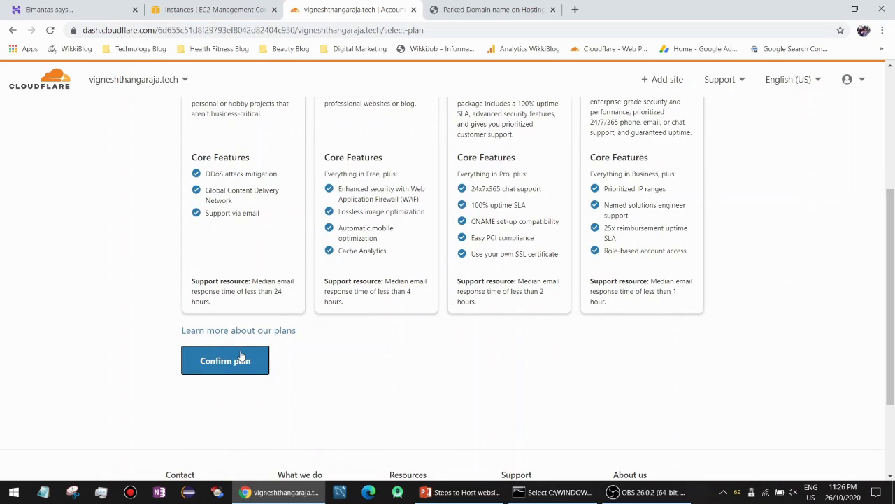
{"action": "left_click", "coordinate": [240, 357]}
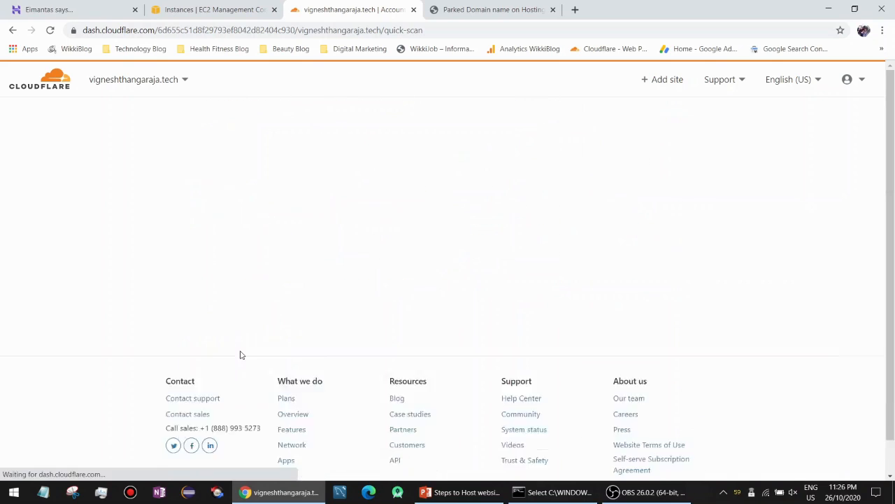
Compare Cloudflare's scanned DNS records against the Hostinger DNS zone records.
{"action": "left_click_drag", "start_coordinate": [321, 9], "coordinate": [210, 9]}
{"action": "left_click", "coordinate": [70, 10]}
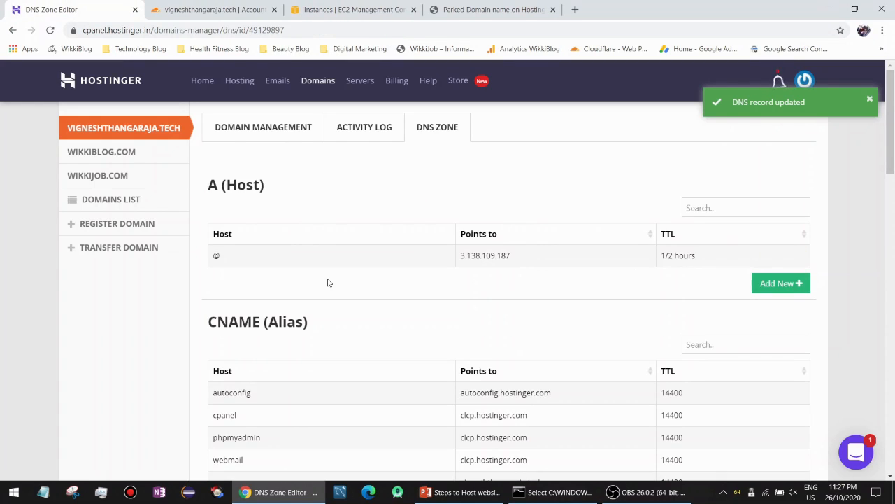
{"action": "left_click", "coordinate": [266, 10]}
{"action": "scroll", "coordinate": [326, 177], "scroll_direction": "down", "scroll_amount": 3}
{"action": "scroll", "coordinate": [213, 243], "scroll_direction": "down", "scroll_amount": 1}
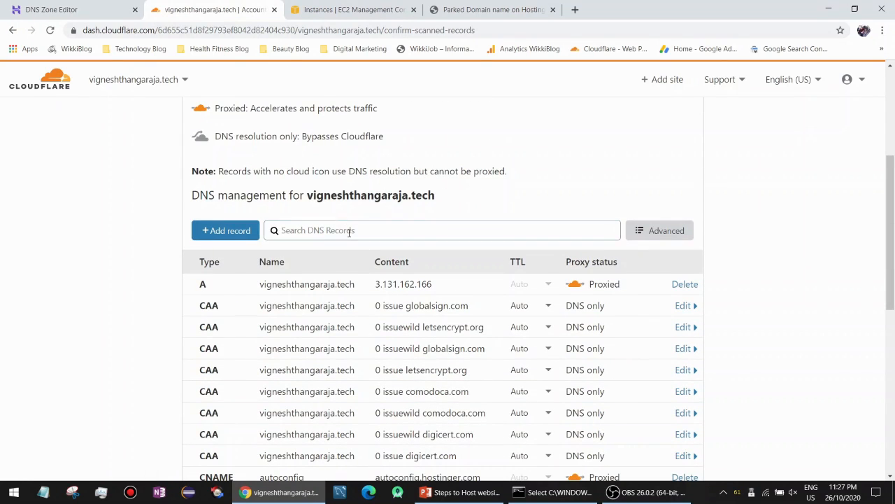
{"action": "left_click", "coordinate": [69, 10]}
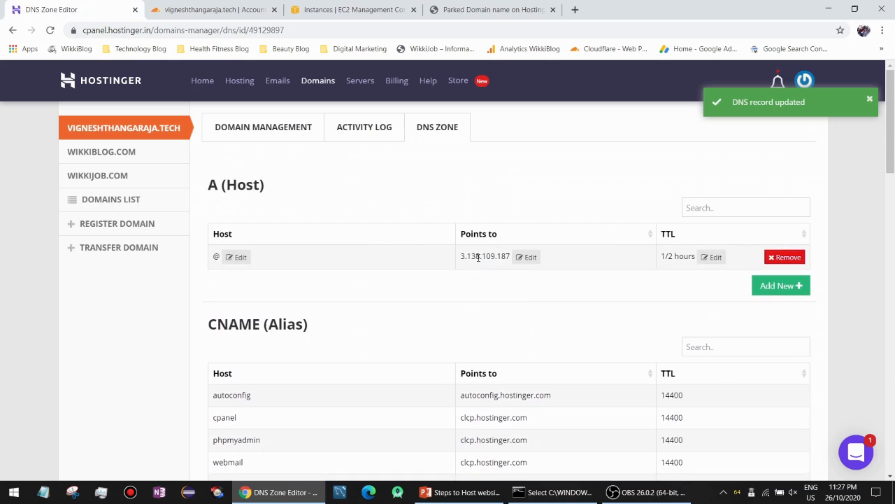
{"action": "scroll", "coordinate": [476, 326], "scroll_direction": "down", "scroll_amount": 2}
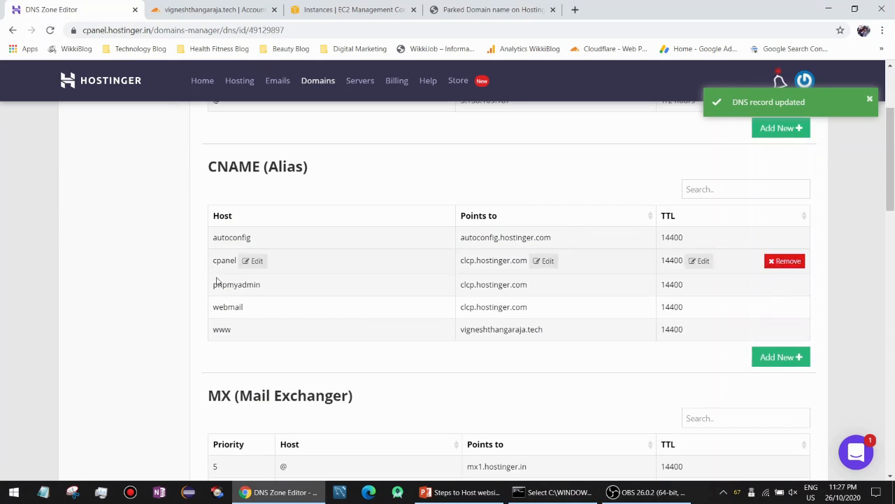
Review the imported records, including the A record to 3.131.162.166, and continue.
{"action": "left_click", "coordinate": [198, 4]}
{"action": "scroll", "coordinate": [210, 230], "scroll_direction": "down", "scroll_amount": 1}
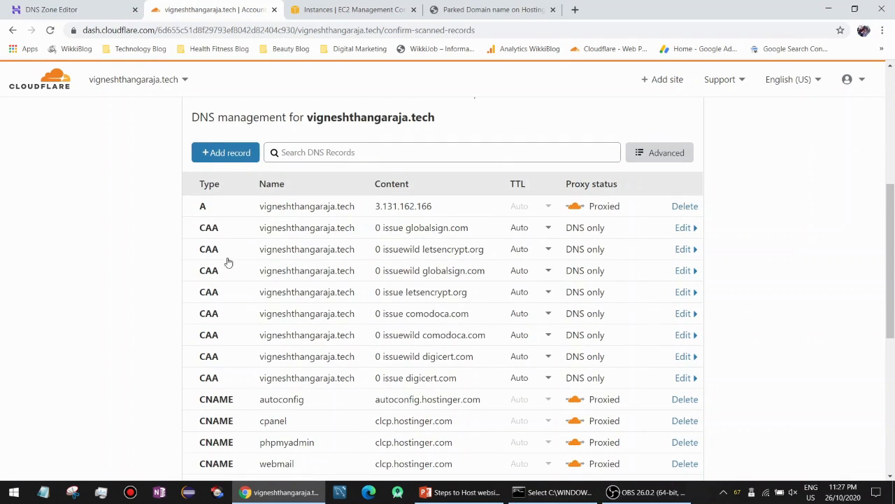
{"action": "scroll", "coordinate": [221, 358], "scroll_direction": "down", "scroll_amount": 2}
{"action": "scroll", "coordinate": [234, 324], "scroll_direction": "up", "scroll_amount": 3}
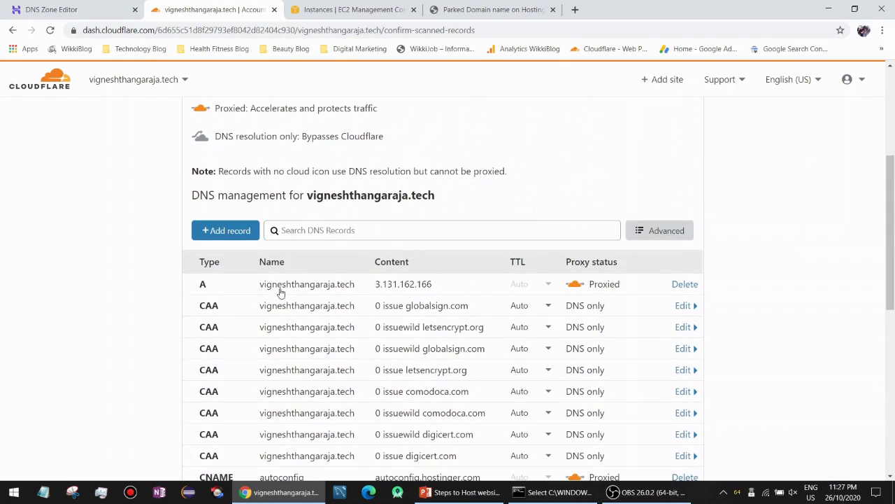
{"action": "scroll", "coordinate": [308, 299], "scroll_direction": "down", "scroll_amount": 3}
{"action": "left_click", "coordinate": [217, 438]}
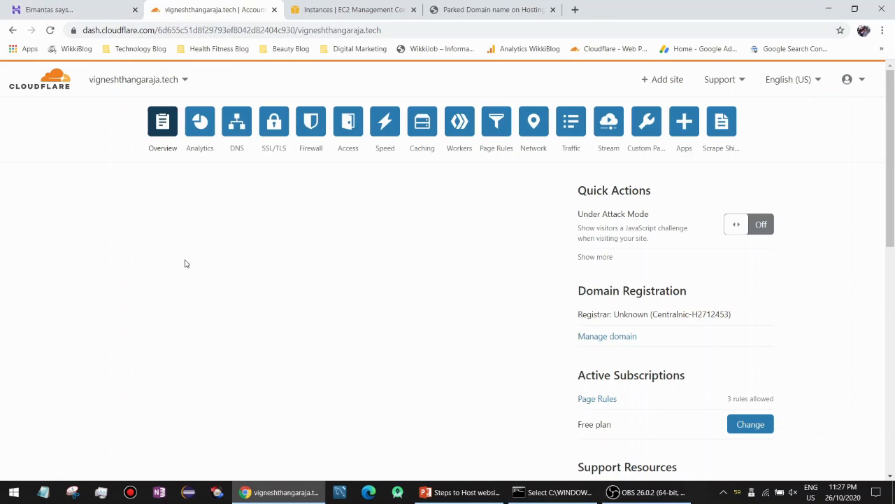
Check Hostinger's domain nameservers read dalary.ns.cloudflare.com and olof.ns.cloudflare.com.
{"action": "left_click", "coordinate": [67, 9]}
{"action": "scroll", "coordinate": [270, 183], "scroll_direction": "up", "scroll_amount": 3}
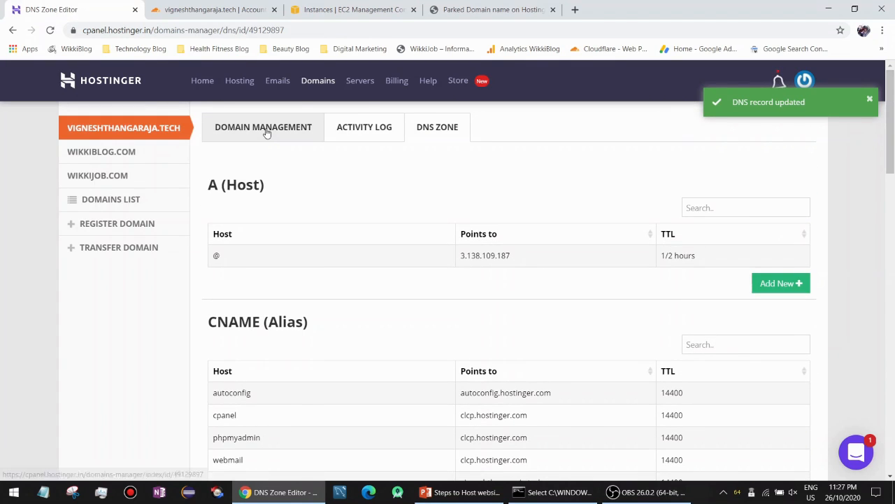
{"action": "left_click", "coordinate": [266, 133]}
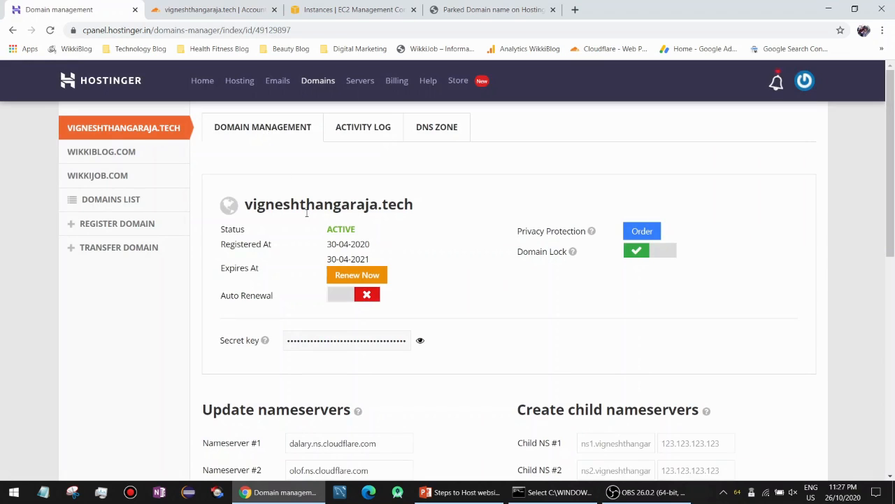
{"action": "scroll", "coordinate": [320, 283], "scroll_direction": "down", "scroll_amount": 1}
{"action": "left_click_drag", "start_coordinate": [381, 366], "coordinate": [286, 373]}
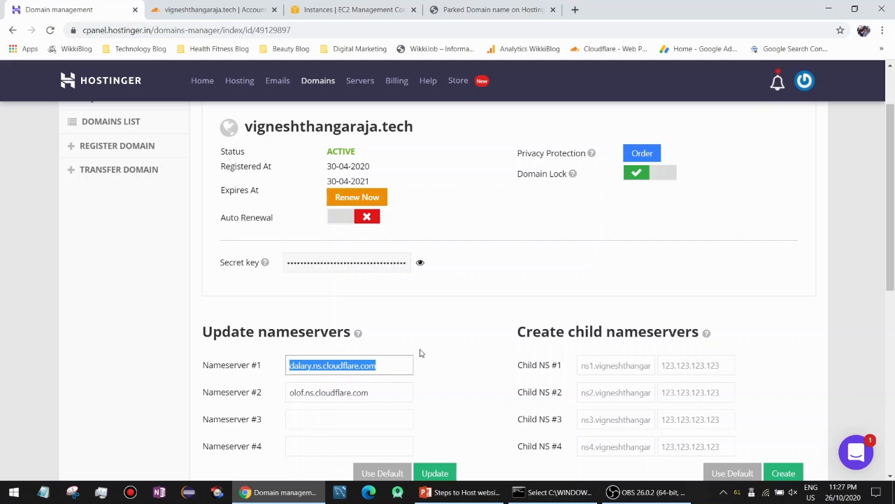
{"action": "left_click", "coordinate": [421, 353]}
{"action": "left_click", "coordinate": [462, 491]}
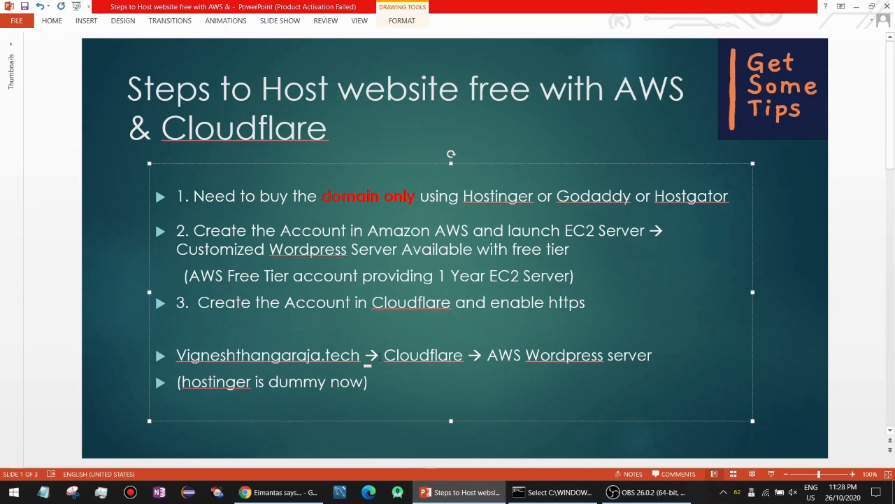
Add 'Hostinger-->' to the flow bullet and delete the 'hostinger is dummy now' line.
{"action": "type", "text": "Hostinger"}
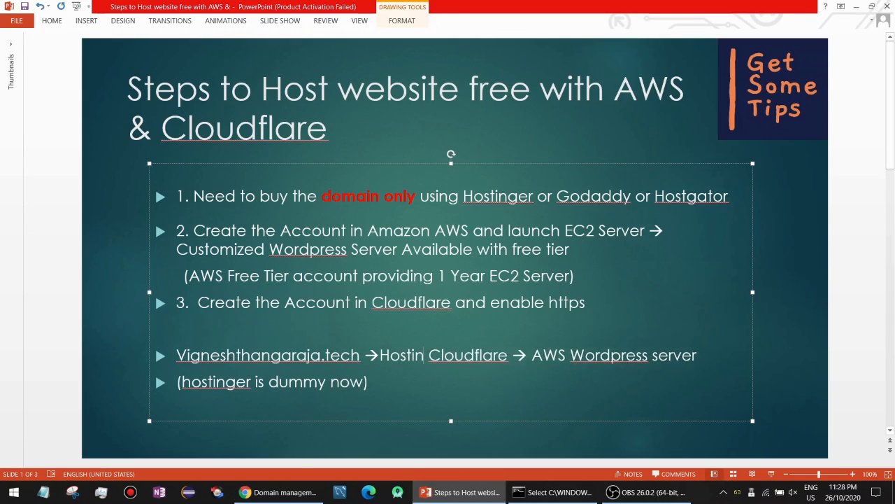
{"action": "type", "text": "-->"}
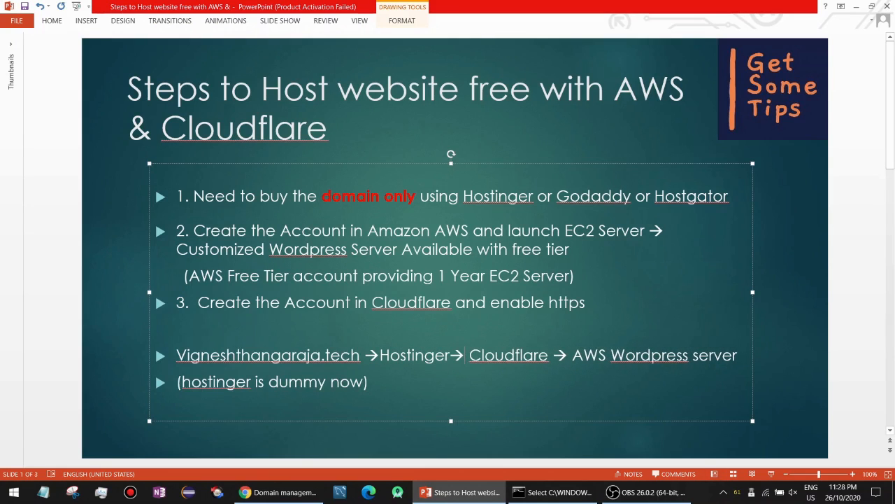
{"action": "left_click_drag", "start_coordinate": [392, 384], "coordinate": [176, 383]}
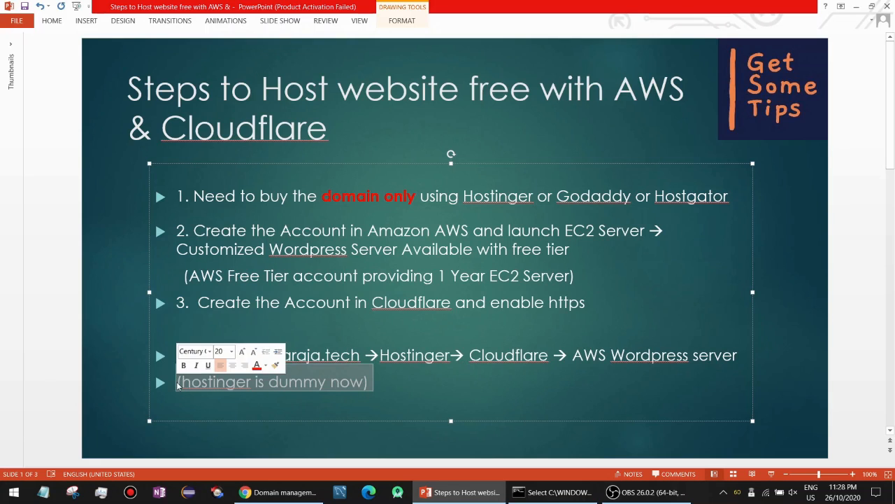
{"action": "key", "text": "BackSpace"}
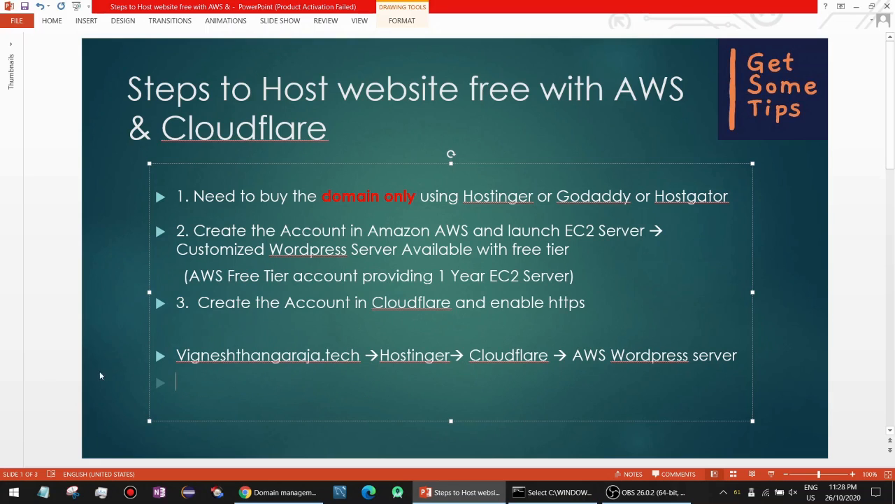
{"action": "left_click_drag", "start_coordinate": [183, 357], "coordinate": [433, 352]}
{"action": "left_click", "coordinate": [385, 359]}
Label Hostinger as '(nameserver)' in the flow bullet.
{"action": "left_click", "coordinate": [433, 359]}
{"action": "key", "text": "End"}
{"action": "key", "text": "Return"}
{"action": "key", "text": "BackSpace"}
{"action": "left_click", "coordinate": [452, 359]}
{"action": "type", "text": ")"}
{"action": "key", "text": "BackSpace"}
{"action": "type", "text": "(na)"}
{"action": "key", "text": "Left"}
{"action": "type", "text": "na"}
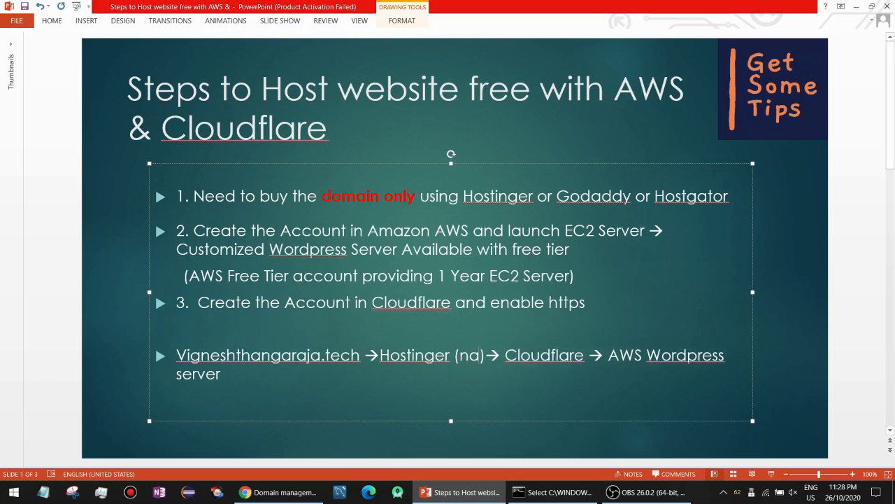
{"action": "type", "text": "meserver"}
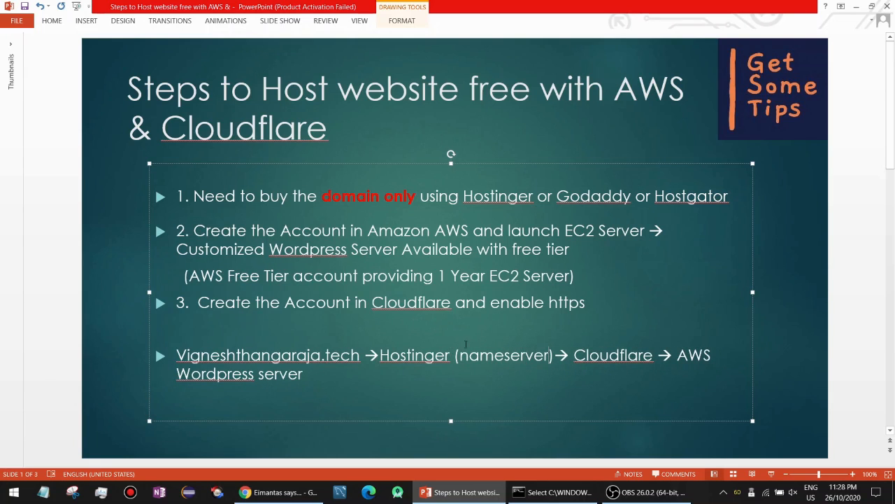
{"action": "left_click", "coordinate": [280, 492]}
Check both Cloudflare nameservers on Hostinger, then select vigneshthangaraja.tech in Cloudflare.
{"action": "scroll", "coordinate": [387, 300], "scroll_direction": "down", "scroll_amount": 2}
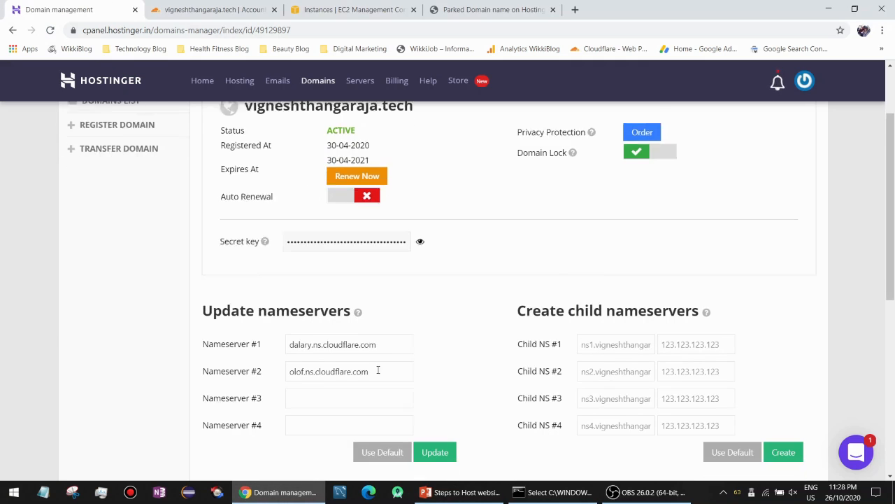
{"action": "left_click_drag", "start_coordinate": [384, 288], "coordinate": [291, 282]}
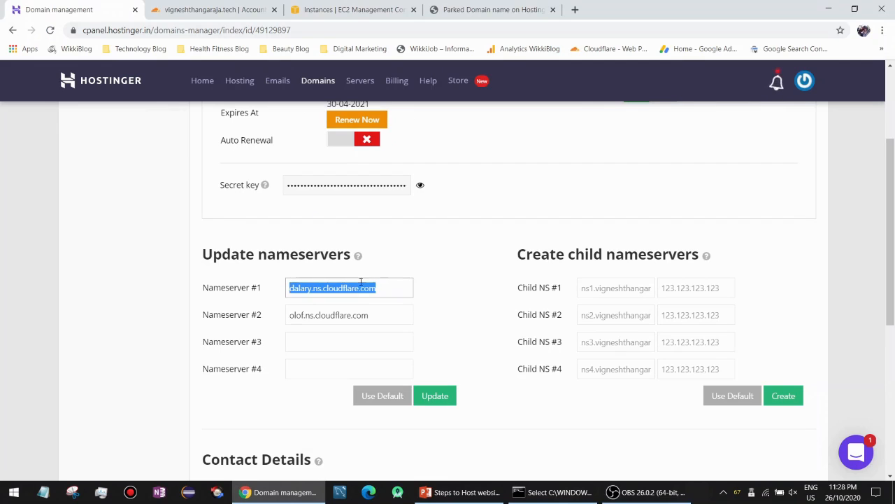
{"action": "left_click_drag", "start_coordinate": [368, 315], "coordinate": [330, 315]}
{"action": "left_click", "coordinate": [210, 9]}
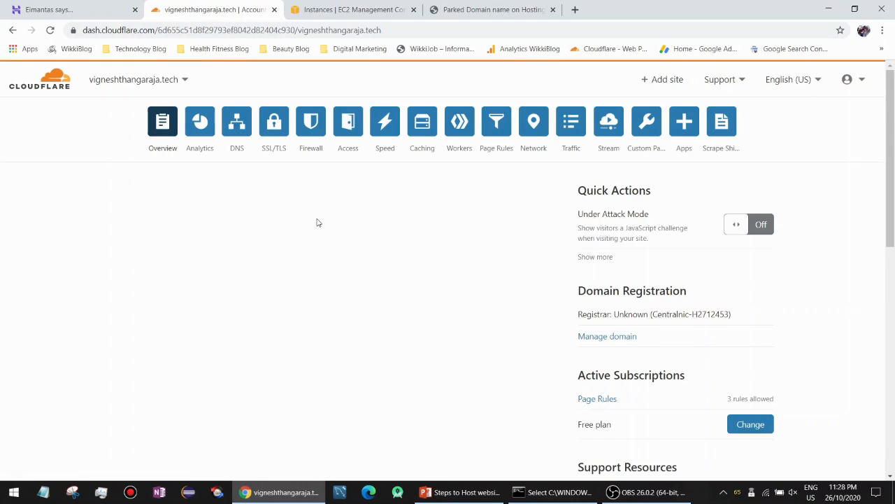
{"action": "left_click", "coordinate": [160, 82]}
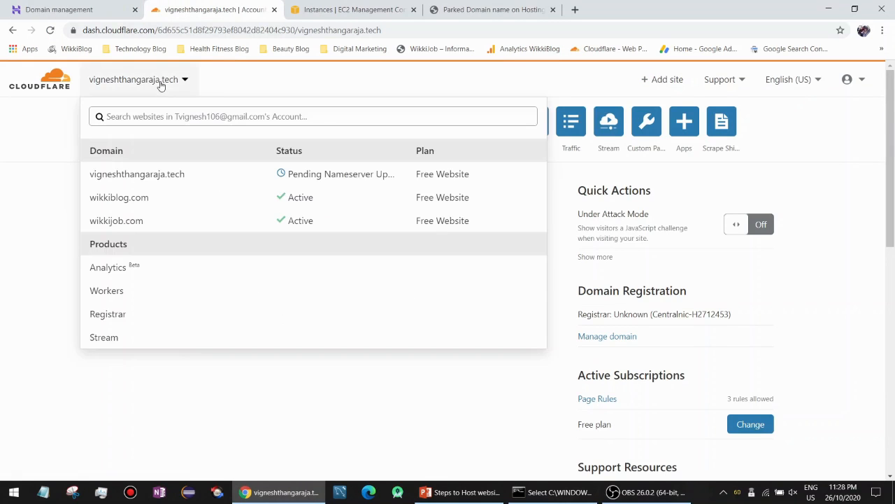
{"action": "left_click", "coordinate": [187, 174]}
Confirm the Overview banner says Cloudflare protects the site, then open its DNS page.
{"action": "left_click", "coordinate": [42, 81]}
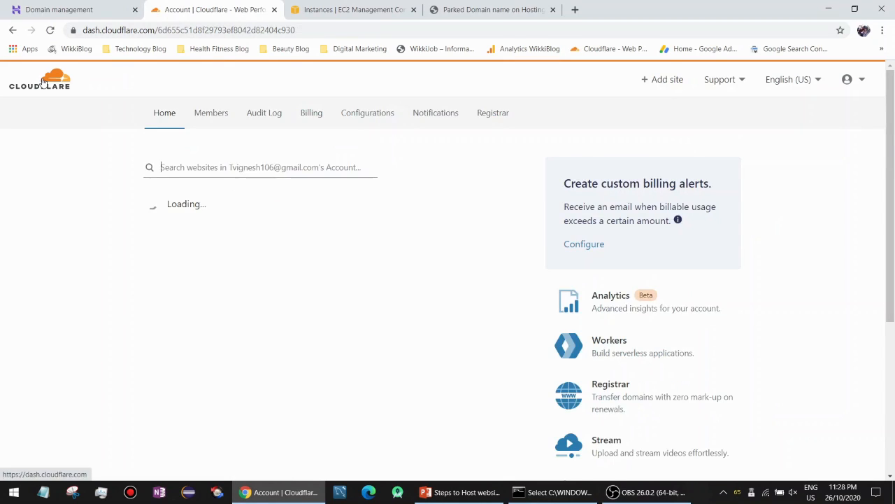
{"action": "left_click", "coordinate": [245, 240]}
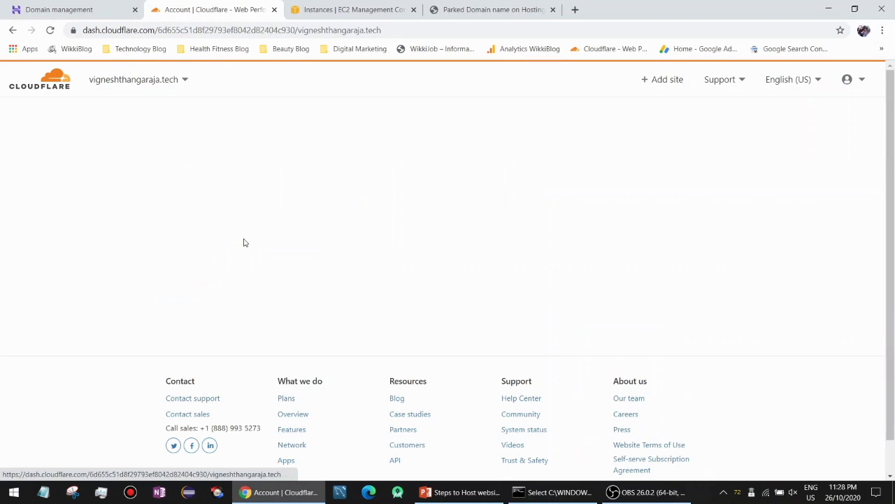
{"action": "left_click_drag", "start_coordinate": [371, 199], "coordinate": [170, 203]}
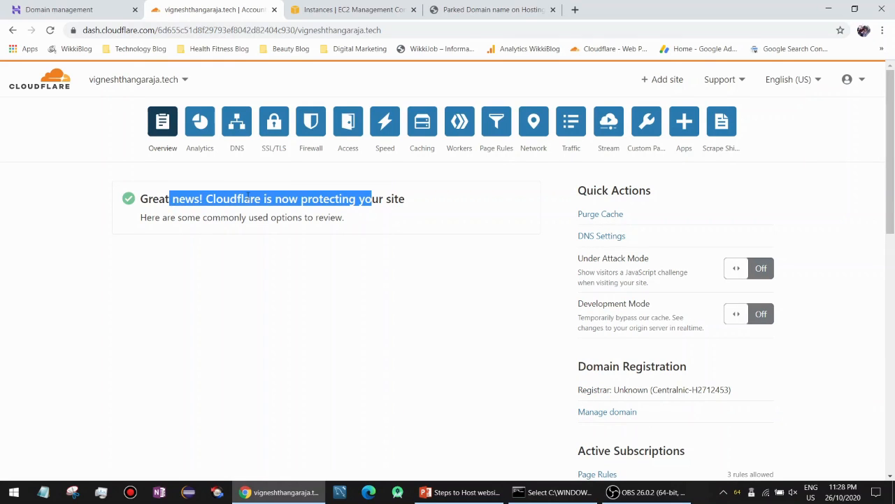
{"action": "left_click", "coordinate": [248, 196]}
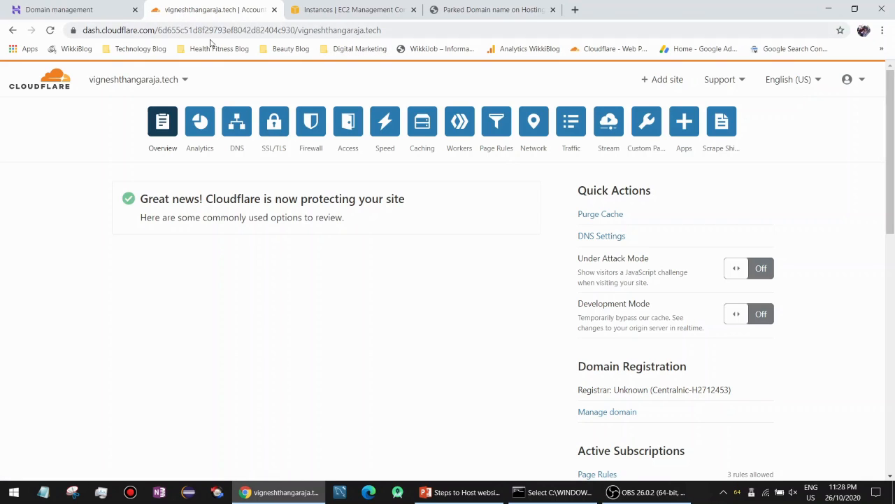
{"action": "left_click", "coordinate": [237, 124]}
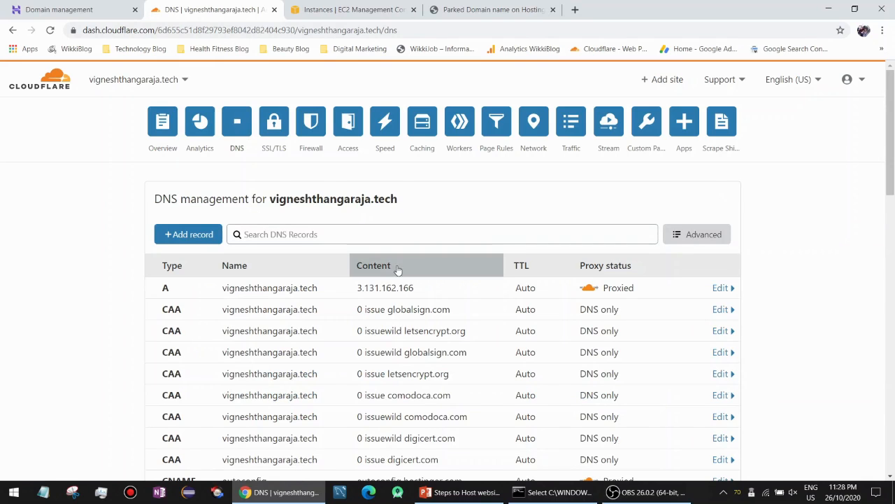
Change the A record's IPv4 address from 3.131.162.166 to 3.138.109.187 and save.
{"action": "left_click", "coordinate": [402, 9]}
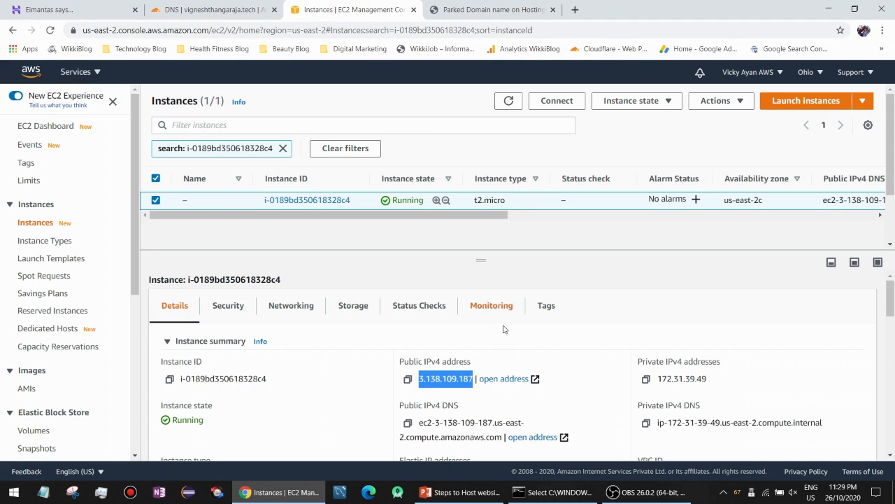
{"action": "left_click", "coordinate": [273, 4]}
{"action": "left_click", "coordinate": [437, 289]}
{"action": "left_click", "coordinate": [438, 290]}
{"action": "left_click", "coordinate": [431, 289]}
{"action": "left_click_drag", "start_coordinate": [439, 335], "coordinate": [338, 337]}
{"action": "type", "text": "3.138.109.187"}
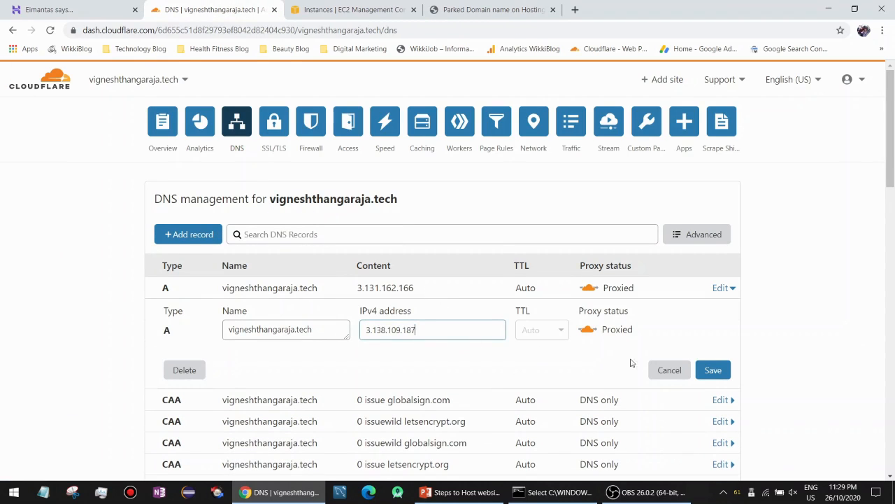
{"action": "left_click", "coordinate": [715, 370]}
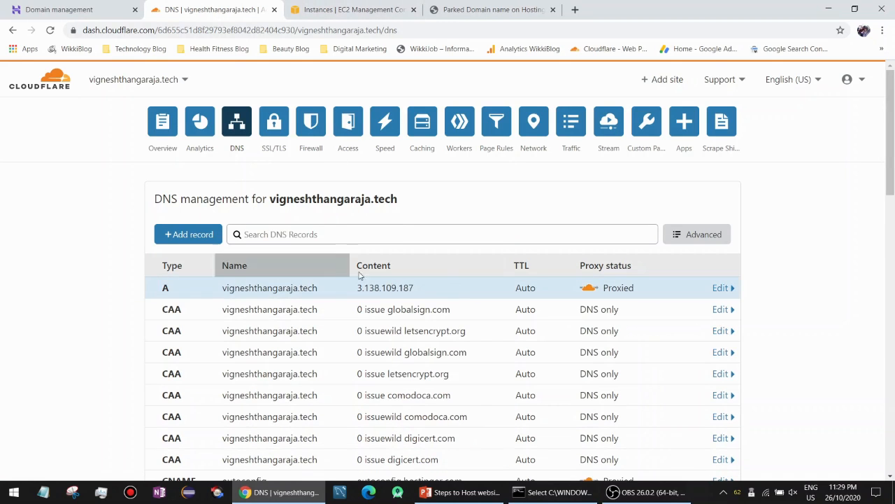
Copy the EC2 public IP 3.138.109.187 and load it directly in the parked domain tab.
{"action": "scroll", "coordinate": [393, 226], "scroll_direction": "down", "scroll_amount": 1}
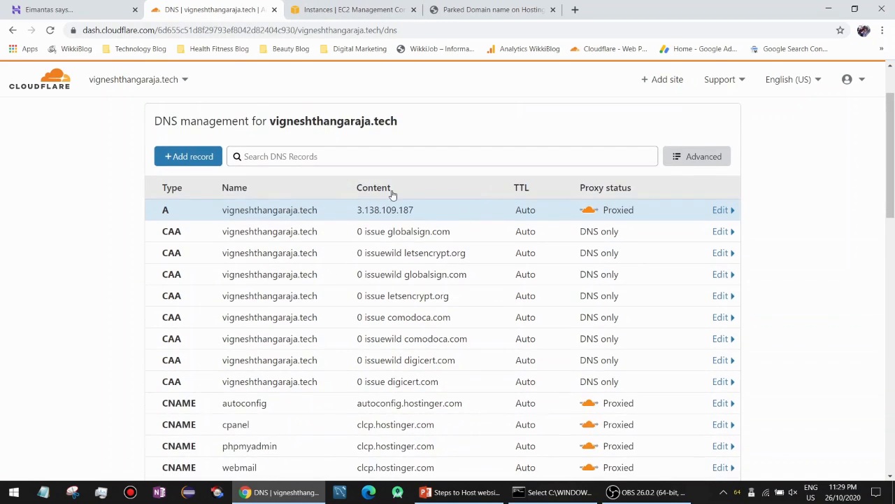
{"action": "left_click", "coordinate": [367, 8]}
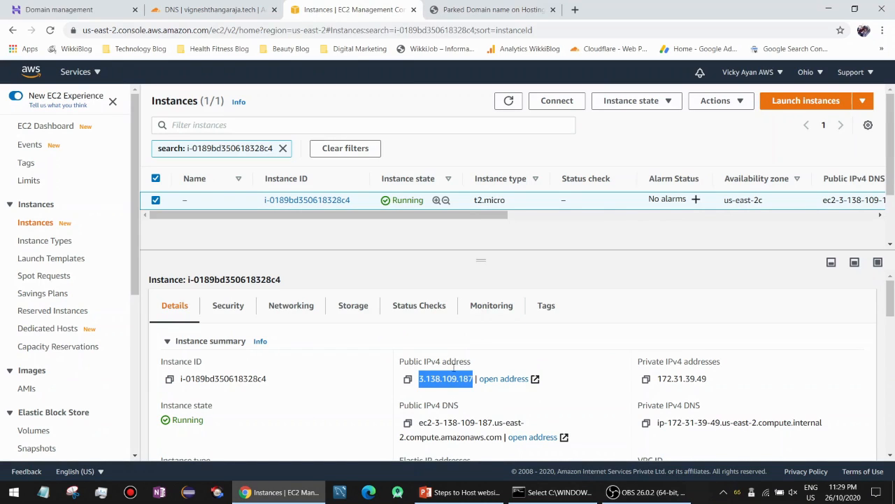
{"action": "left_click", "coordinate": [428, 378]}
{"action": "left_click", "coordinate": [409, 379]}
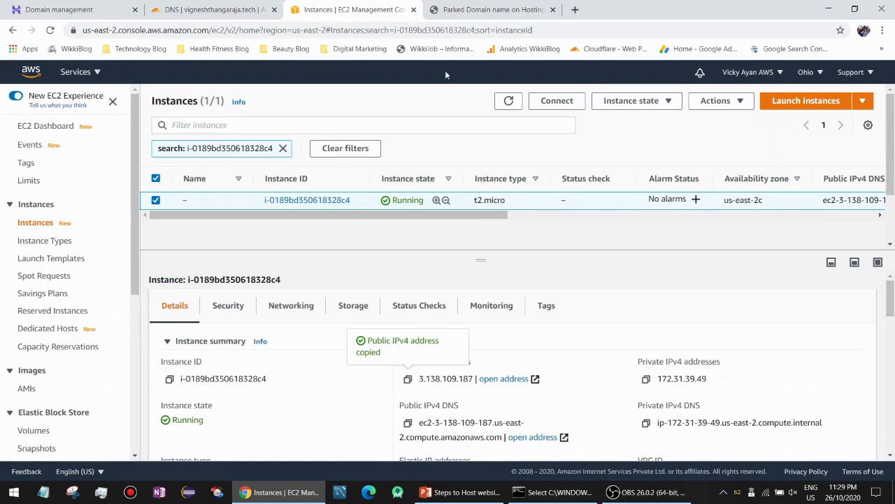
{"action": "left_click", "coordinate": [490, 9]}
{"action": "left_click", "coordinate": [478, 30]}
{"action": "key", "text": "ctrl+v"}
{"action": "key", "text": "Return"}
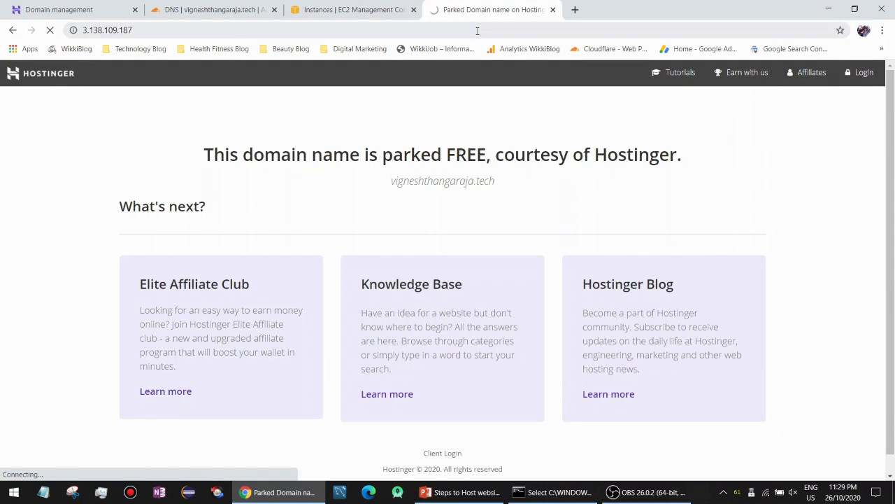
View the WordPress blog loading at 3.138.109.187.
{"action": "left_click", "coordinate": [350, 9]}
{"action": "left_click", "coordinate": [466, 9]}
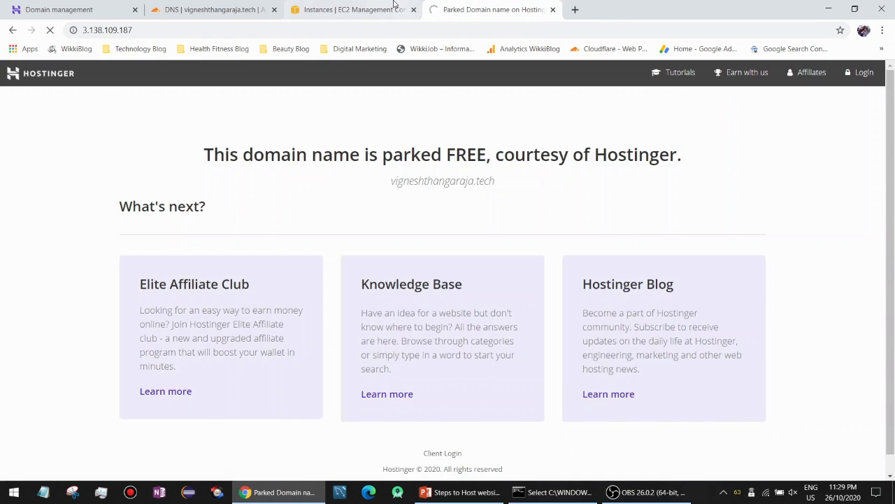
{"action": "left_click", "coordinate": [394, 7]}
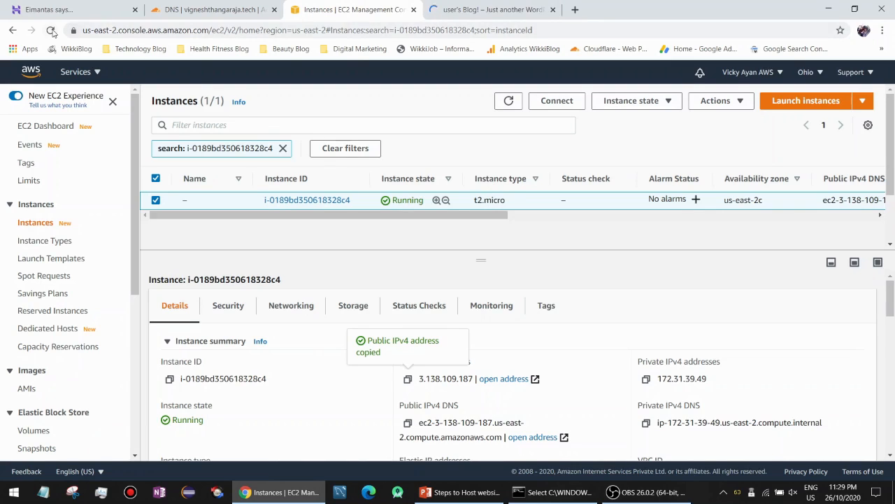
{"action": "left_click", "coordinate": [466, 9]}
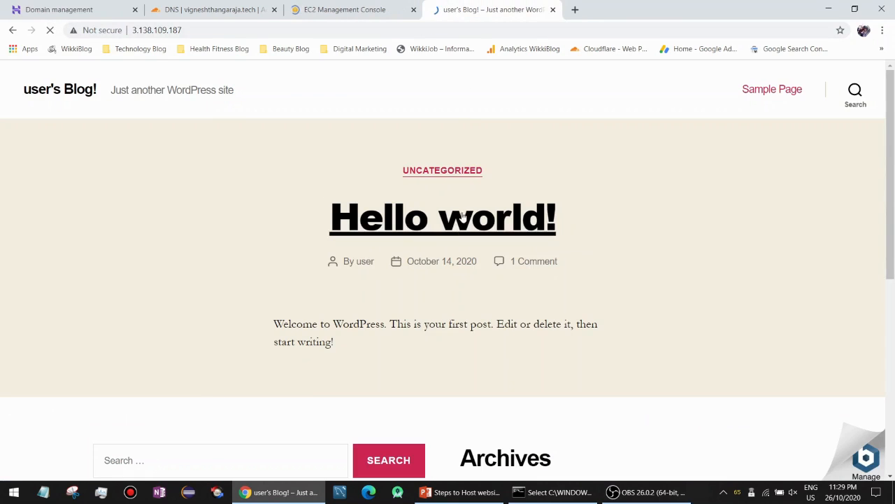
Open the blog's /login page and enter the username 'user'.
{"action": "left_click", "coordinate": [234, 29]}
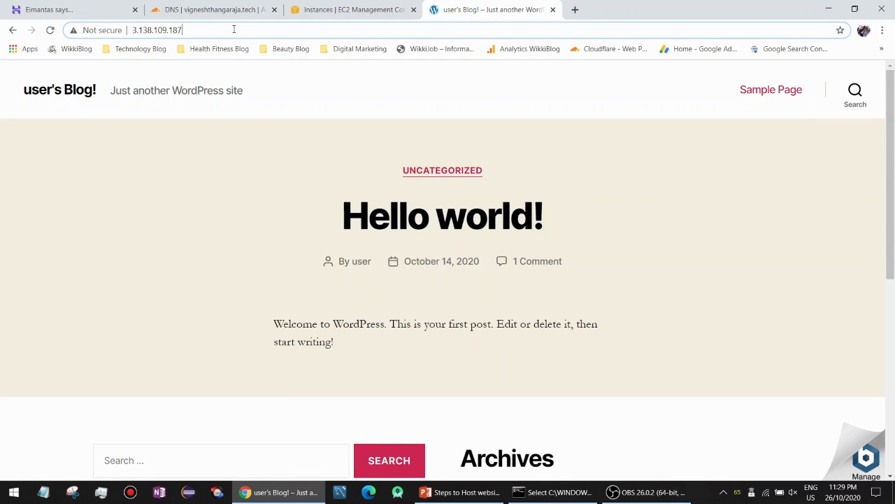
{"action": "type", "text": "/login"}
{"action": "key", "text": "Return"}
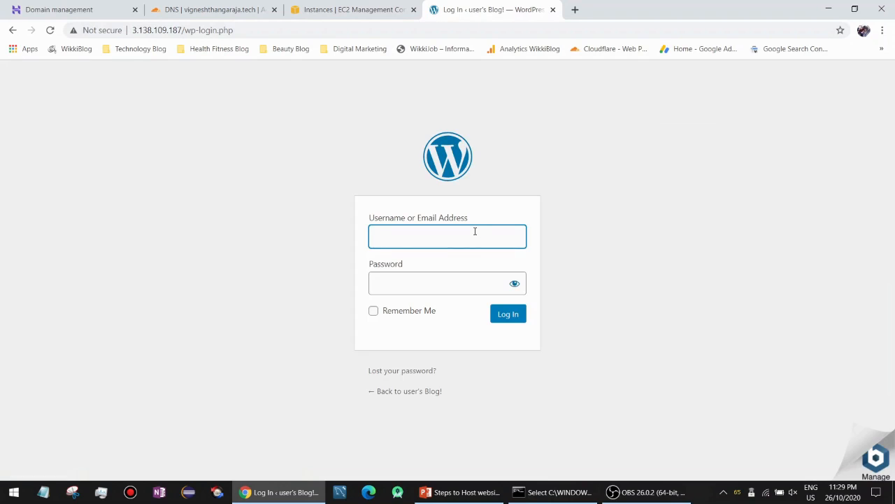
{"action": "type", "text": "user"}
{"action": "left_click", "coordinate": [403, 8]}
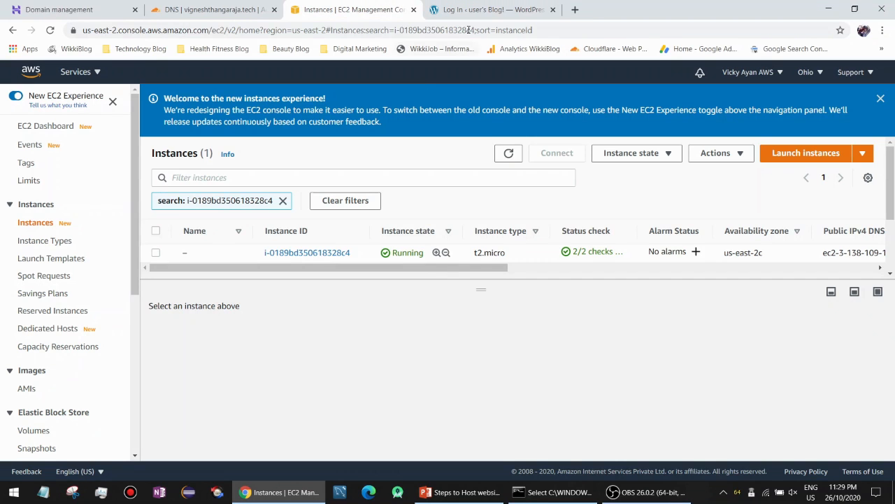
Open the running instance's system log from Actions > Monitor and troubleshoot.
{"action": "left_click", "coordinate": [471, 7]}
{"action": "left_click", "coordinate": [354, 9]}
{"action": "left_click_drag", "start_coordinate": [482, 283], "coordinate": [488, 353]}
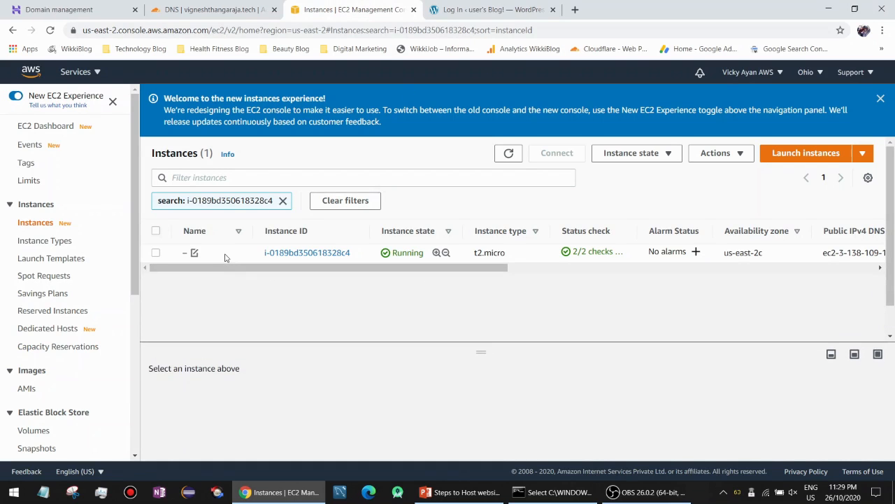
{"action": "left_click", "coordinate": [194, 253]}
{"action": "left_click", "coordinate": [674, 159]}
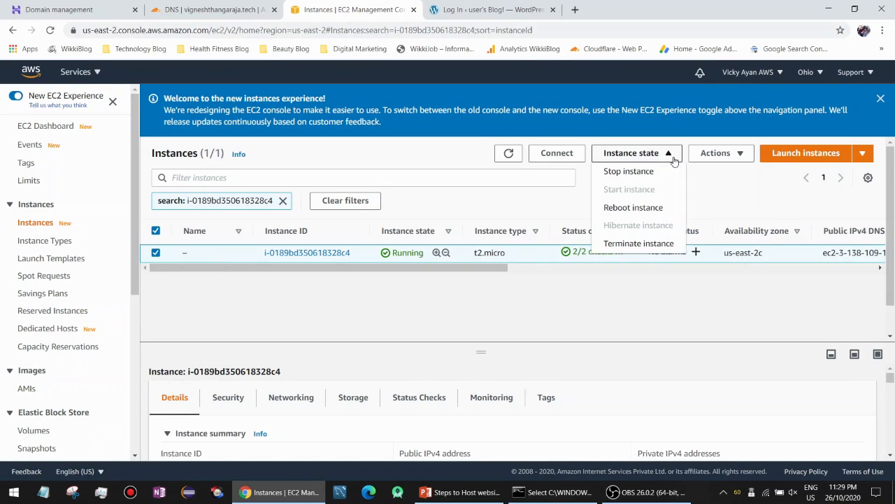
{"action": "left_click", "coordinate": [715, 156]}
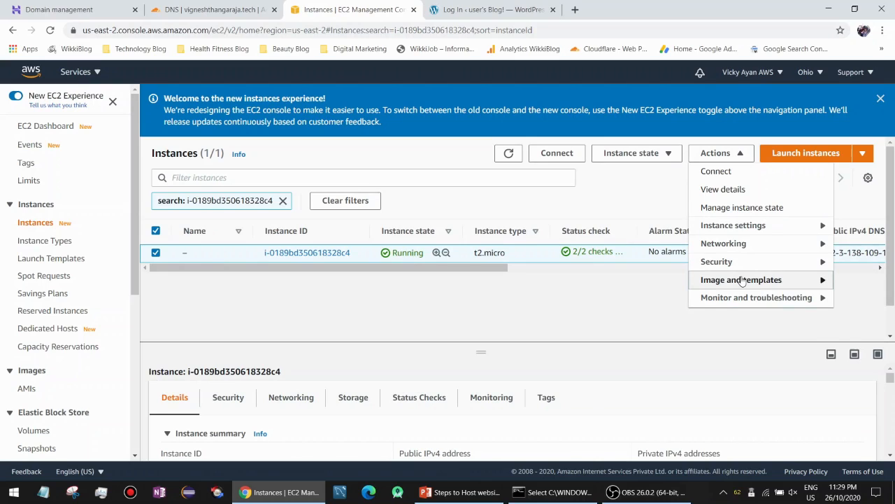
{"action": "left_click", "coordinate": [742, 281]}
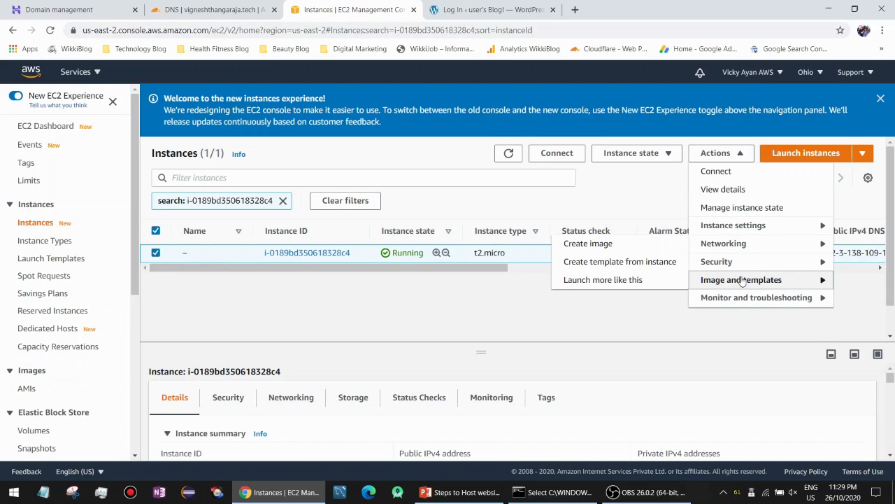
{"action": "left_click", "coordinate": [739, 297]}
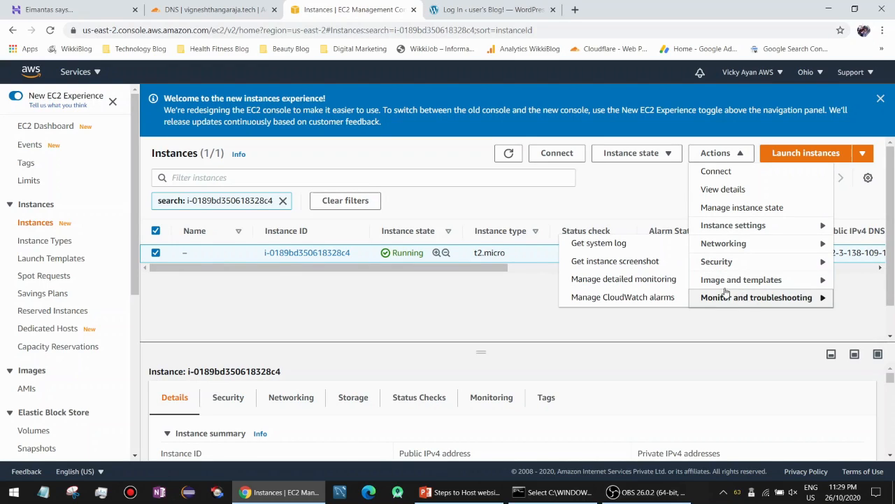
{"action": "left_click", "coordinate": [611, 243]}
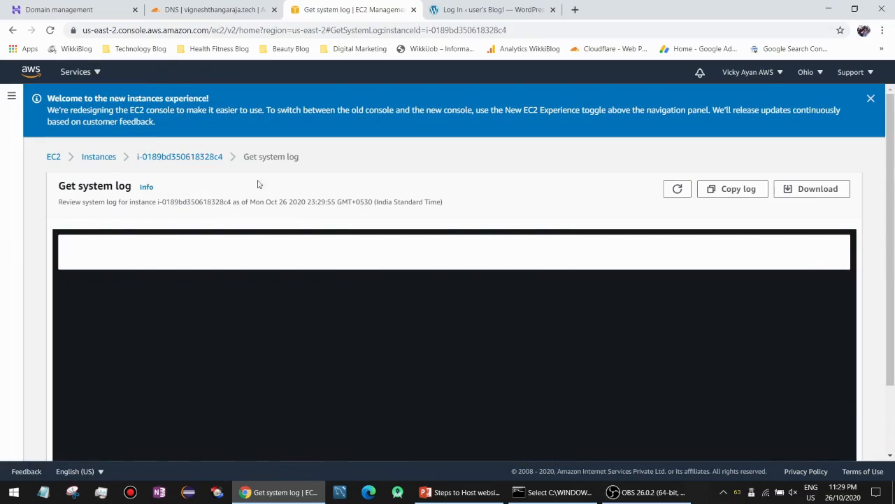
Copy the default application password from the log and log in to WordPress with it.
{"action": "scroll", "coordinate": [40, 240], "scroll_direction": "down", "scroll_amount": 3}
{"action": "scroll", "coordinate": [323, 259], "scroll_direction": "up", "scroll_amount": 3}
{"action": "scroll", "coordinate": [322, 259], "scroll_direction": "up", "scroll_amount": 10}
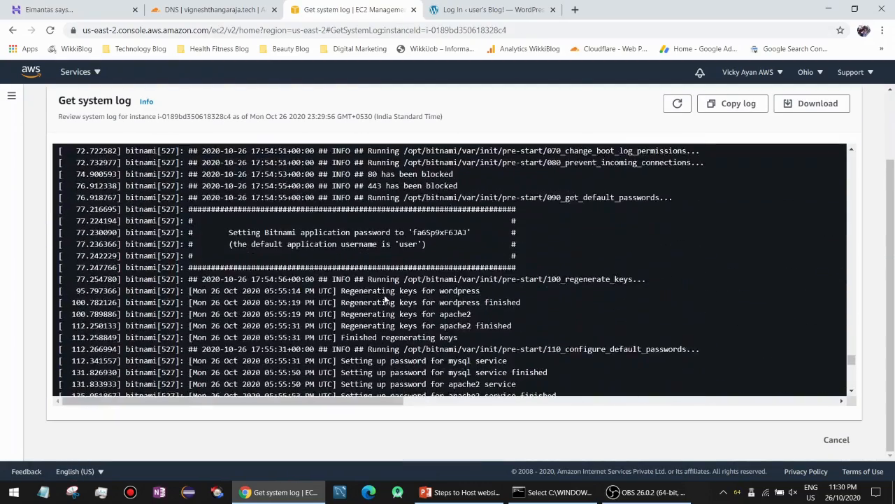
{"action": "double_click", "coordinate": [439, 232]}
{"action": "right_click", "coordinate": [440, 232]}
{"action": "left_click", "coordinate": [461, 242]}
{"action": "left_click", "coordinate": [490, 9]}
{"action": "left_click", "coordinate": [447, 276]}
{"action": "key", "text": "ctrl+v"}
{"action": "left_click", "coordinate": [507, 314]}
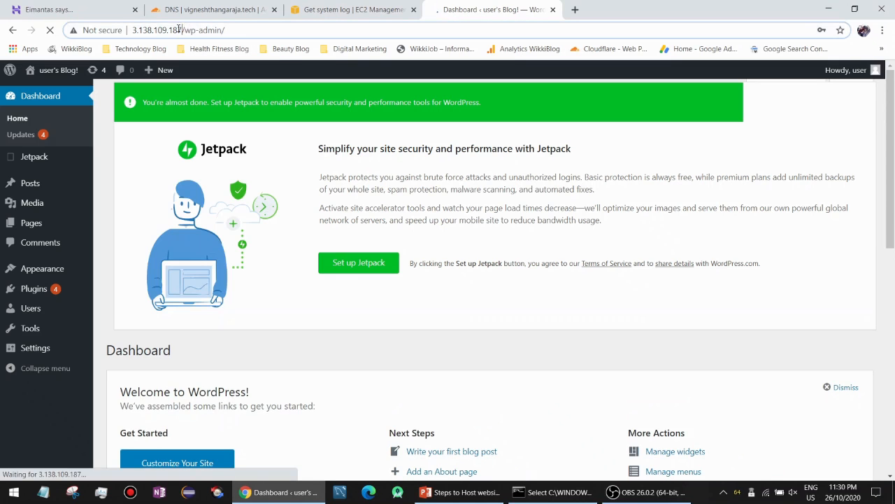
Select the server IP in the WordPress admin address bar to copy it for Cloudflare.
{"action": "double_click", "coordinate": [179, 29]}
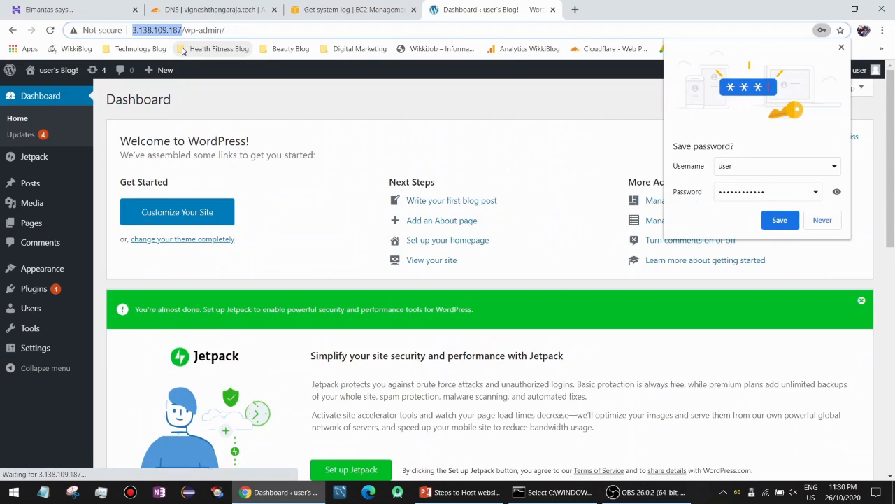
{"action": "left_click", "coordinate": [223, 10]}
Edit the Cloudflare A record to point to the bare IP 3.138.109.187 and save it.
{"action": "left_click", "coordinate": [424, 216]}
{"action": "left_click_drag", "start_coordinate": [423, 252], "coordinate": [360, 251]}
{"action": "key", "text": "ctrl+v"}
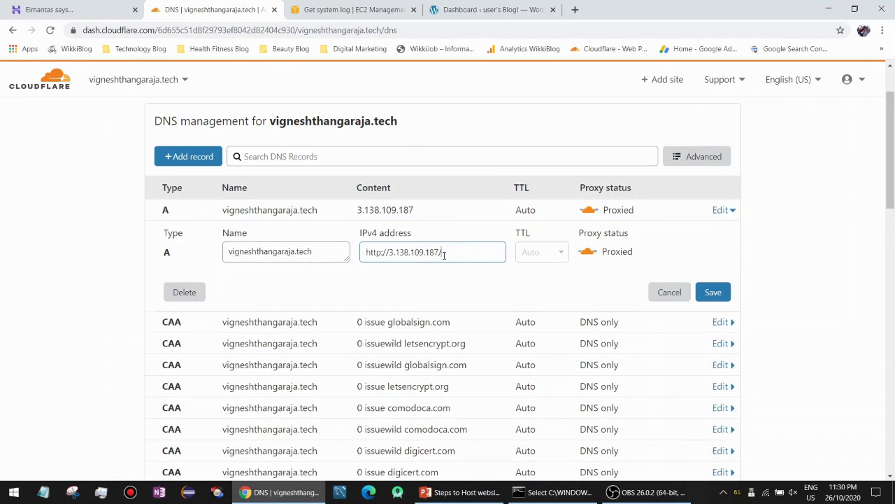
{"action": "left_click_drag", "start_coordinate": [390, 252], "coordinate": [350, 250]}
{"action": "key", "text": "BackSpace"}
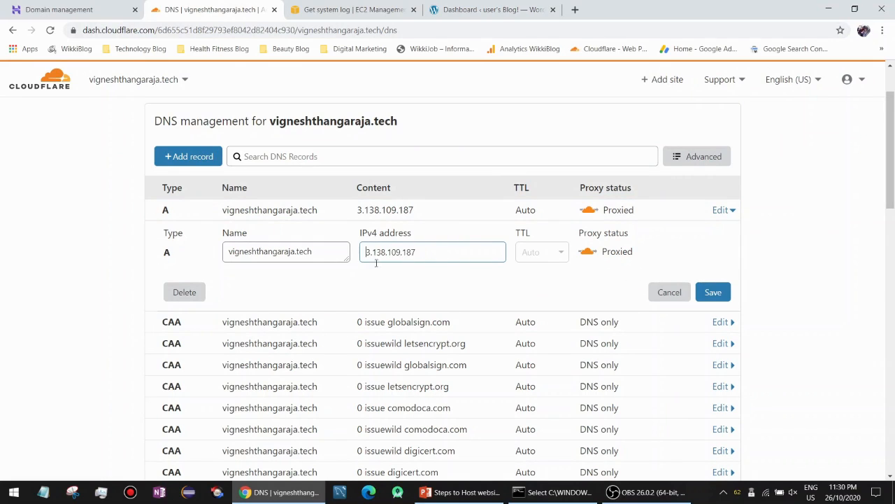
{"action": "left_click", "coordinate": [723, 294]}
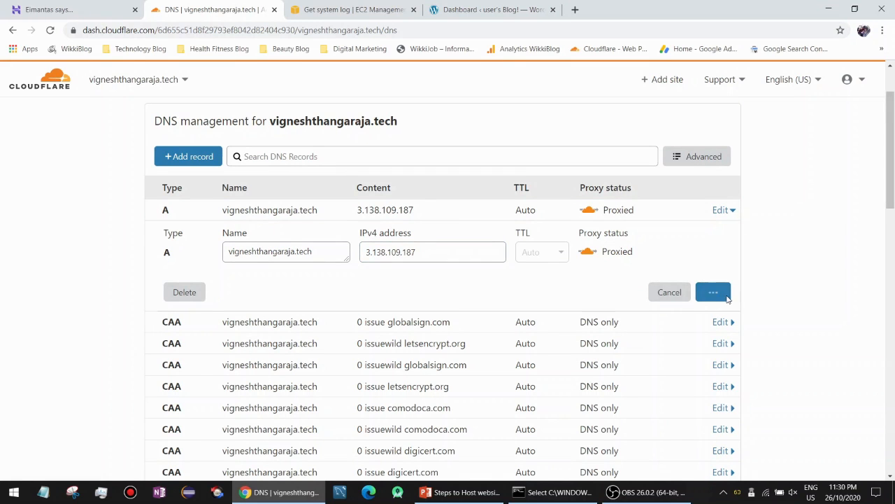
Go to the Hostinger domain management page and select the first nameserver value.
{"action": "scroll", "coordinate": [499, 270], "scroll_direction": "up", "scroll_amount": 1}
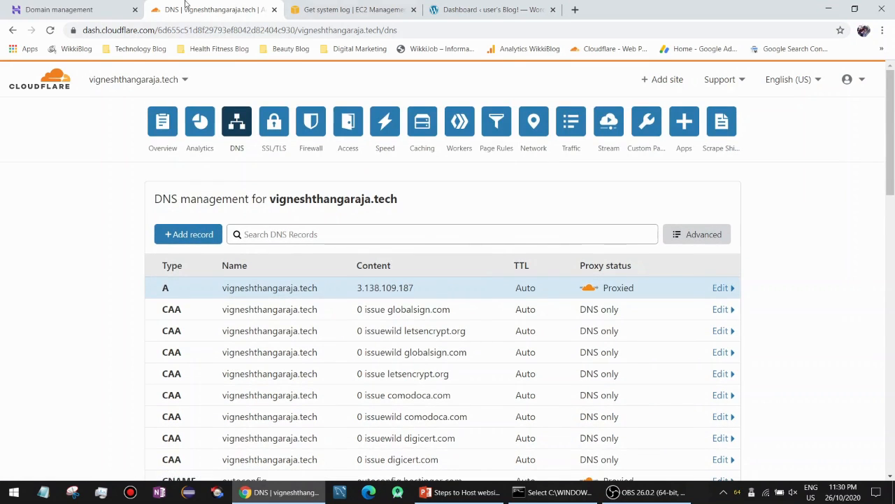
{"action": "left_click", "coordinate": [59, 9]}
{"action": "scroll", "coordinate": [334, 320], "scroll_direction": "up", "scroll_amount": 1}
{"action": "scroll", "coordinate": [370, 305], "scroll_direction": "down", "scroll_amount": 1}
{"action": "left_click_drag", "start_coordinate": [378, 288], "coordinate": [283, 285]}
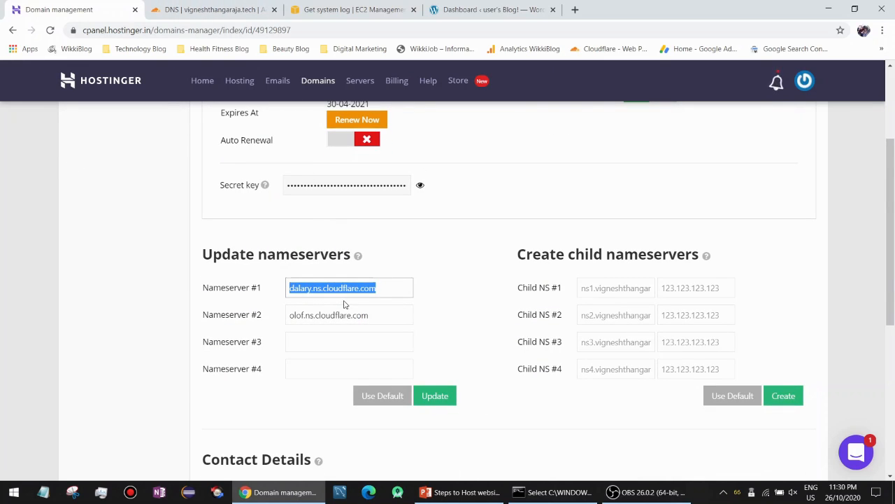
Compare Cloudflare DNS with Hostinger's nameservers, selecting the second nameserver olof.ns.cloudflare.com.
{"action": "left_click", "coordinate": [241, 10]}
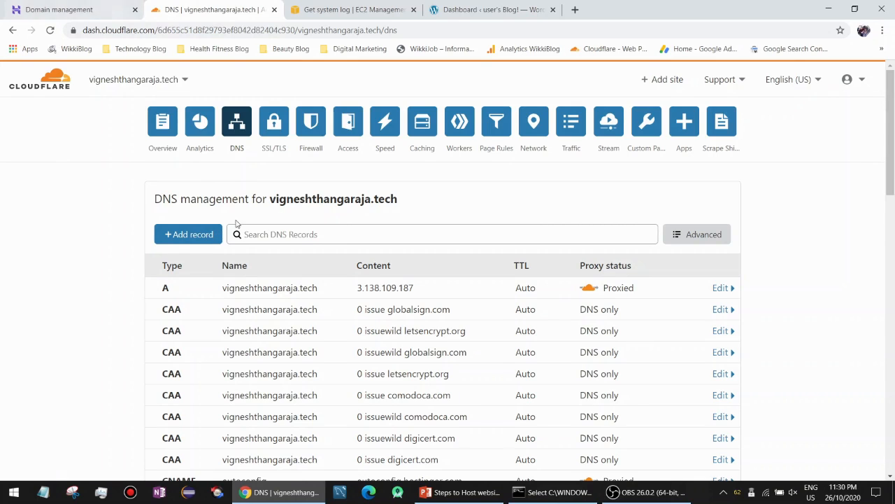
{"action": "left_click", "coordinate": [69, 8]}
{"action": "left_click", "coordinate": [168, 7]}
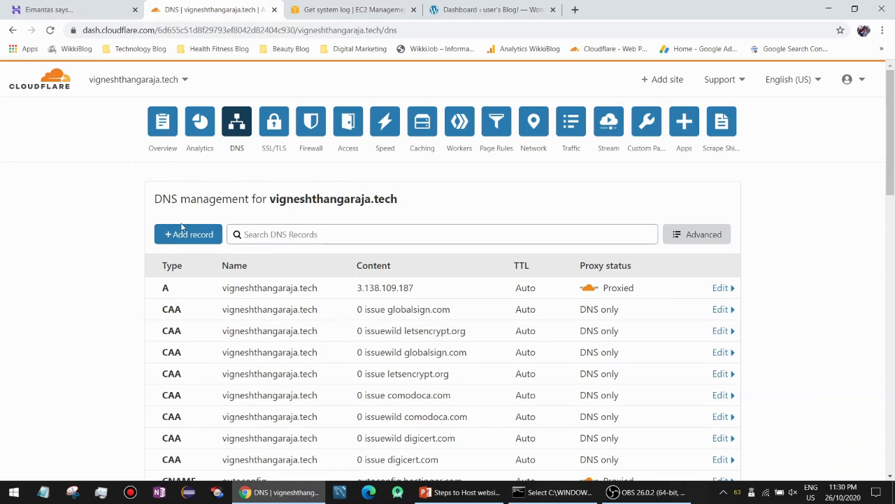
{"action": "left_click", "coordinate": [68, 8]}
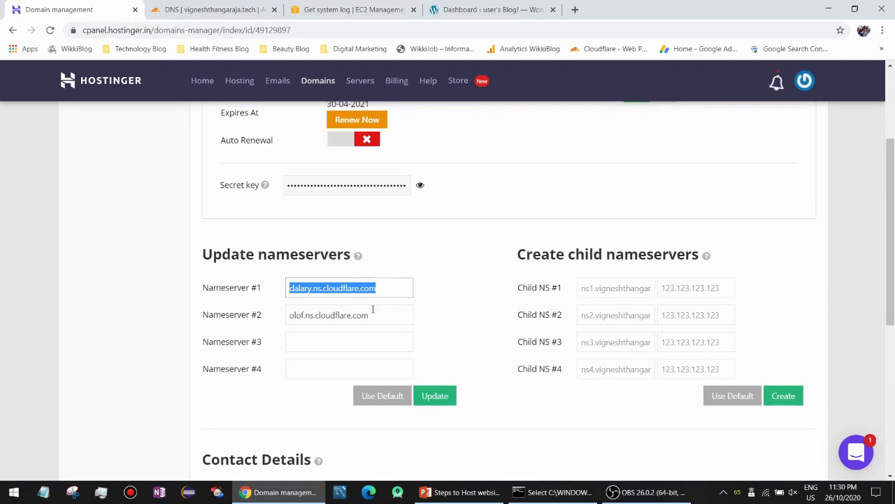
{"action": "left_click_drag", "start_coordinate": [371, 310], "coordinate": [289, 310]}
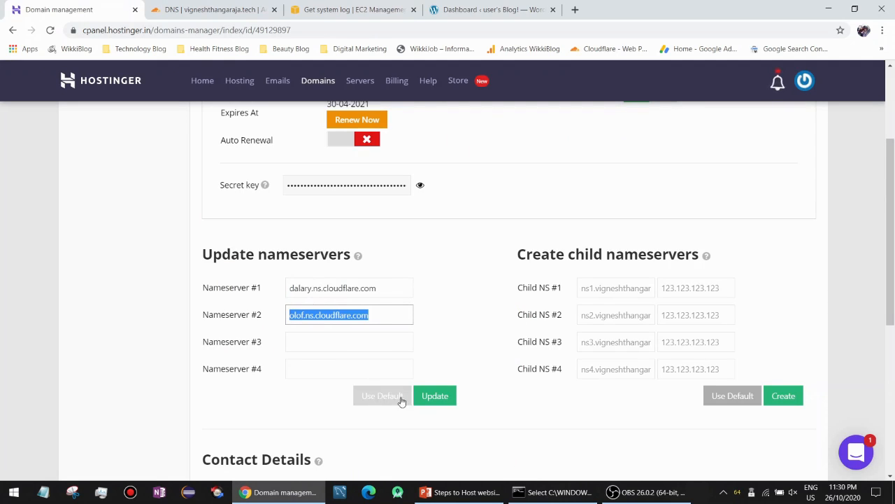
{"action": "scroll", "coordinate": [420, 340], "scroll_direction": "up", "scroll_amount": 2}
{"action": "scroll", "coordinate": [419, 340], "scroll_direction": "down", "scroll_amount": 1}
{"action": "scroll", "coordinate": [419, 340], "scroll_direction": "up", "scroll_amount": 1}
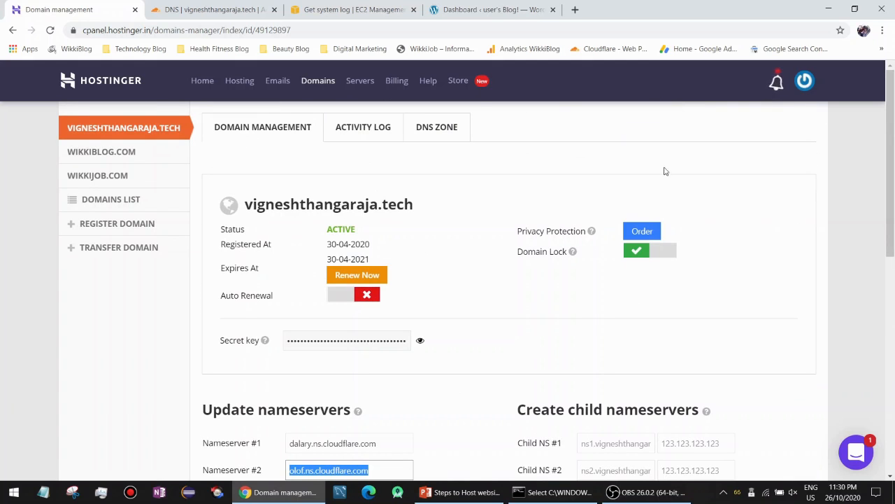
{"action": "scroll", "coordinate": [360, 238], "scroll_direction": "down", "scroll_amount": 2}
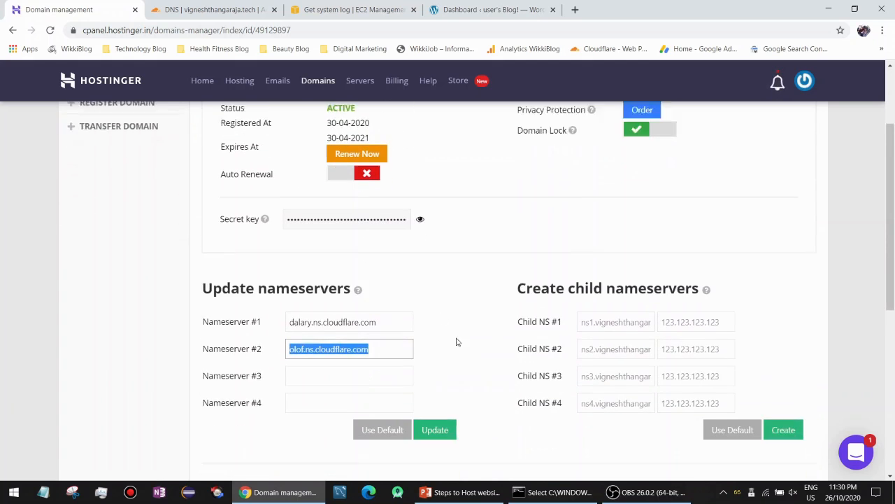
Select the first Hostinger nameserver value, then return to the Cloudflare DNS records.
{"action": "left_click", "coordinate": [386, 288]}
{"action": "left_click_drag", "start_coordinate": [386, 288], "coordinate": [276, 277]}
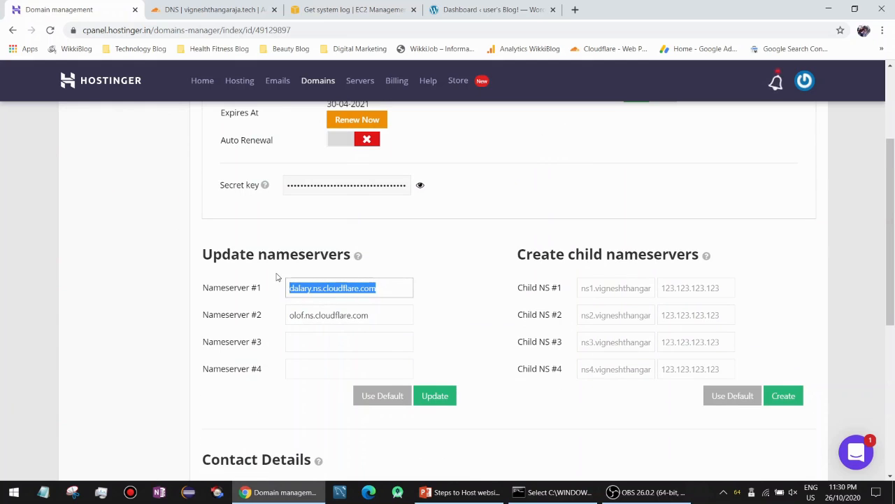
{"action": "scroll", "coordinate": [357, 310], "scroll_direction": "up", "scroll_amount": 2}
{"action": "scroll", "coordinate": [355, 313], "scroll_direction": "down", "scroll_amount": 1}
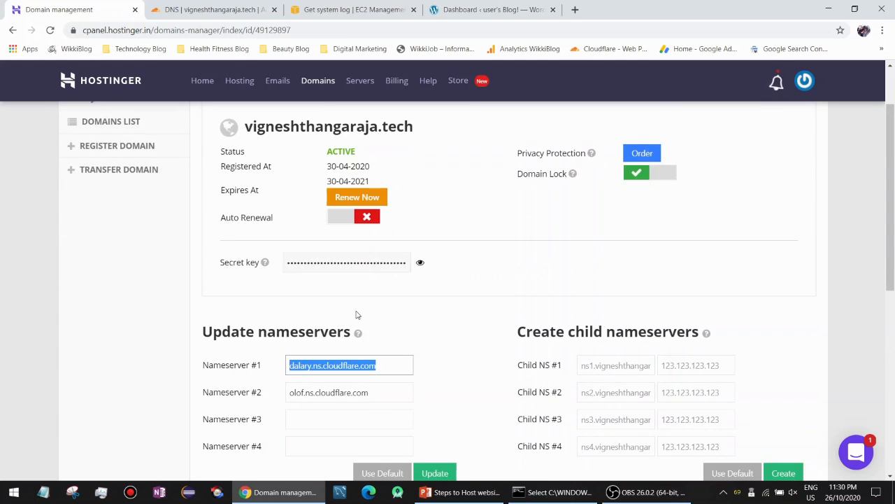
{"action": "left_click", "coordinate": [213, 5]}
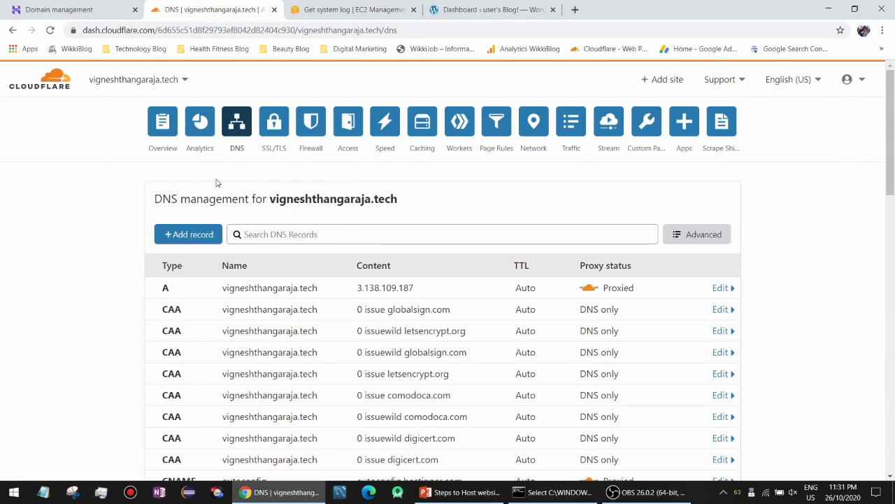
Set the Cloudflare SSL/TLS encryption mode to Full, cancelling the Off confirmation.
{"action": "left_click", "coordinate": [285, 134]}
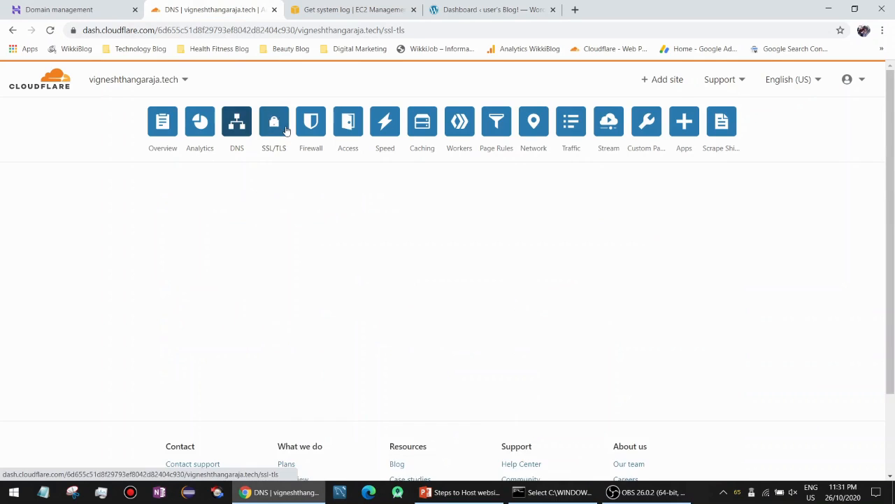
{"action": "scroll", "coordinate": [405, 223], "scroll_direction": "down", "scroll_amount": 1}
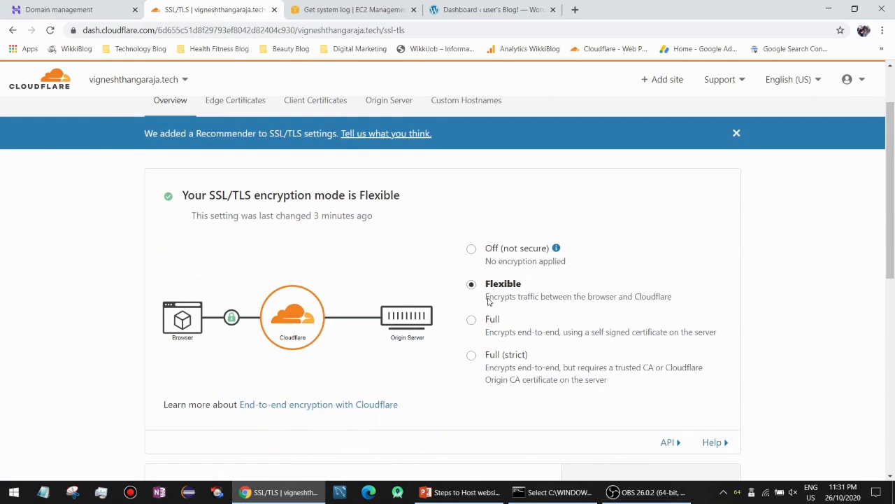
{"action": "scroll", "coordinate": [490, 297], "scroll_direction": "down", "scroll_amount": 2}
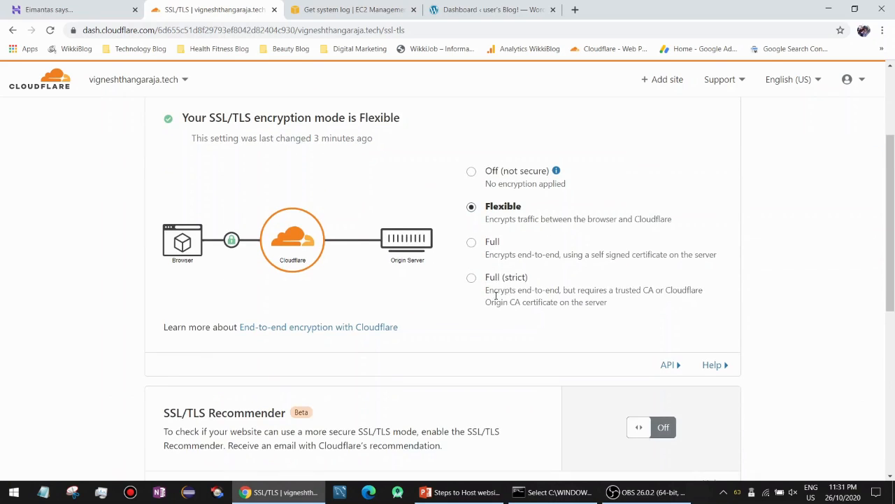
{"action": "scroll", "coordinate": [498, 218], "scroll_direction": "down", "scroll_amount": 1}
{"action": "scroll", "coordinate": [498, 217], "scroll_direction": "up", "scroll_amount": 2}
{"action": "scroll", "coordinate": [497, 217], "scroll_direction": "down", "scroll_amount": 4}
{"action": "scroll", "coordinate": [496, 216], "scroll_direction": "up", "scroll_amount": 5}
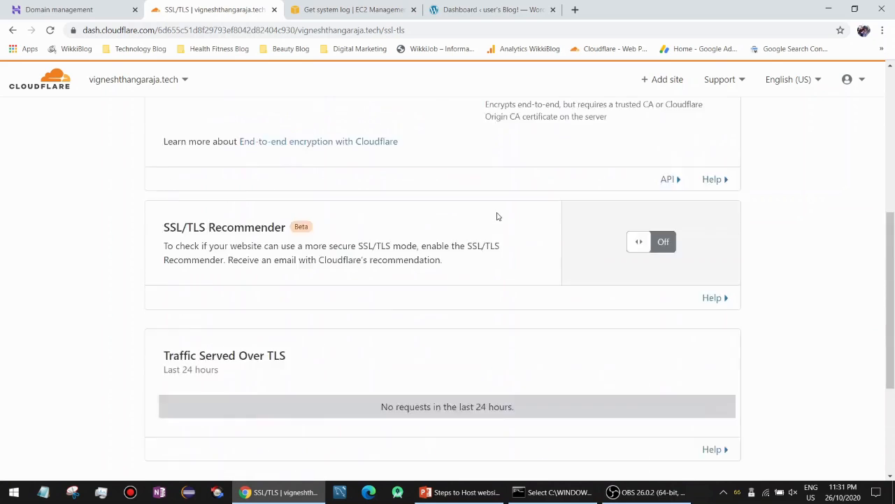
{"action": "left_click", "coordinate": [492, 180]}
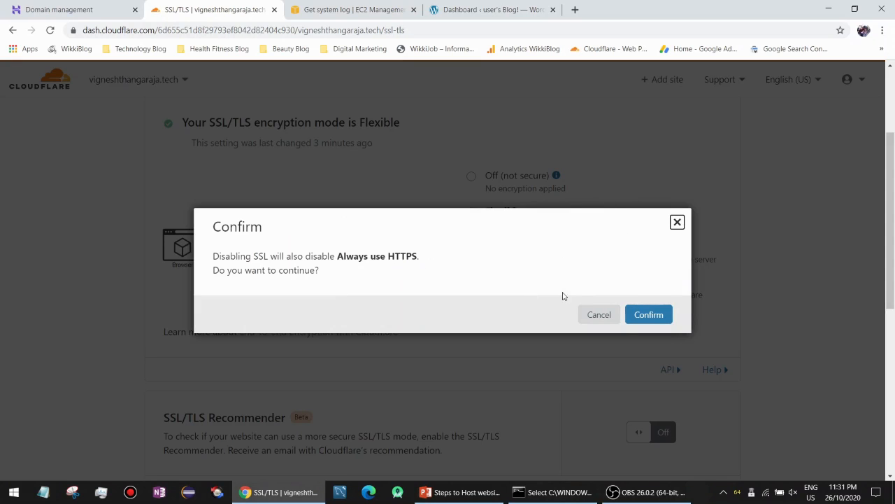
{"action": "left_click", "coordinate": [677, 222]}
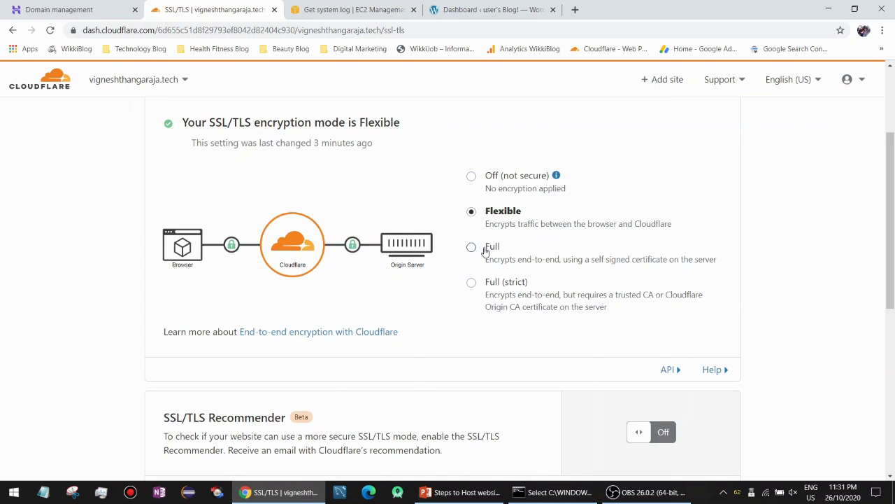
{"action": "left_click", "coordinate": [488, 250]}
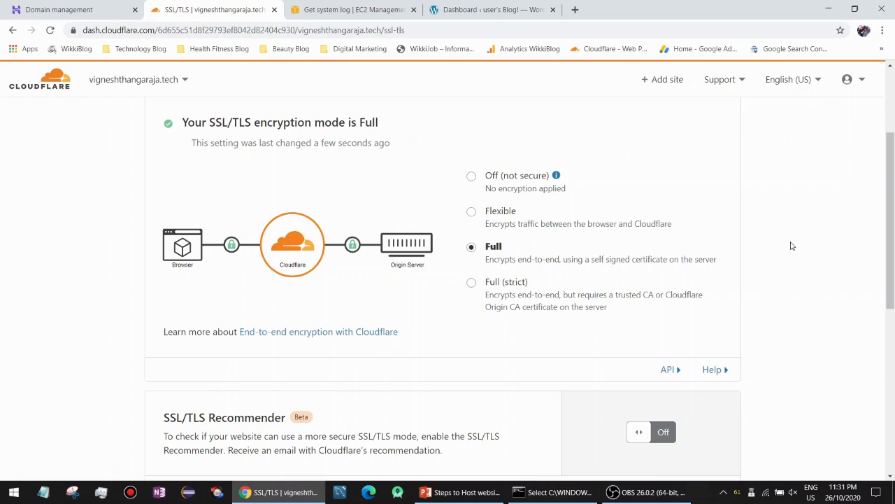
Load vigneshthangaraja.tech in a new incognito window.
{"action": "key", "text": "ctrl+shift+n"}
{"action": "type", "text": "vigneshthangaraja.tech"}
{"action": "key", "text": "Return"}
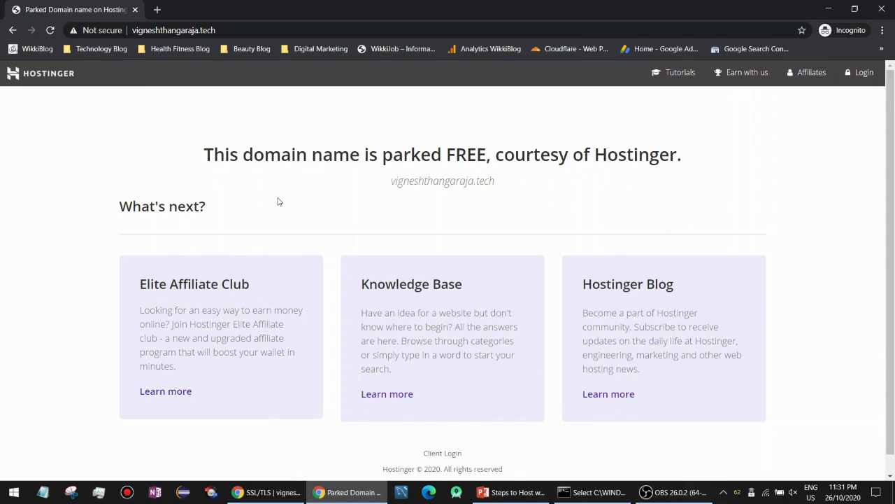
Bring back the Cloudflare SSL/TLS window, then the 'Steps to Host website' PowerPoint slide.
{"action": "mouse_move", "coordinate": [282, 485]}
{"action": "left_click", "coordinate": [287, 491]}
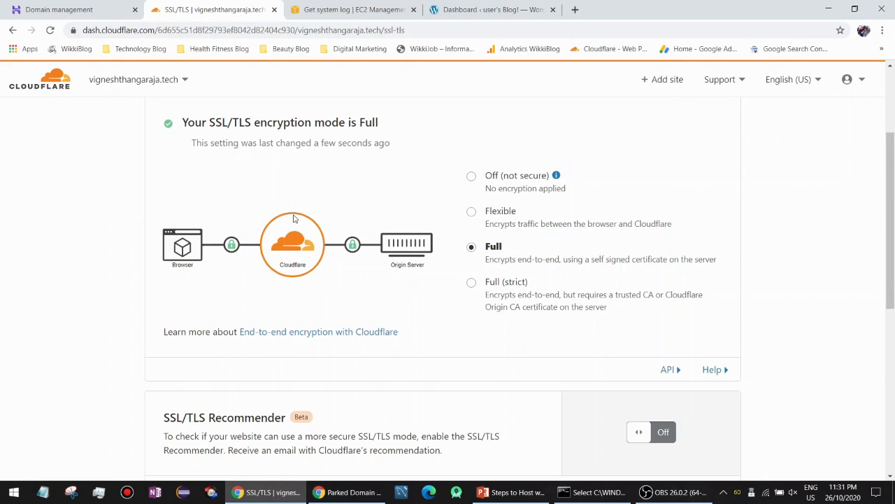
{"action": "left_click", "coordinate": [511, 492]}
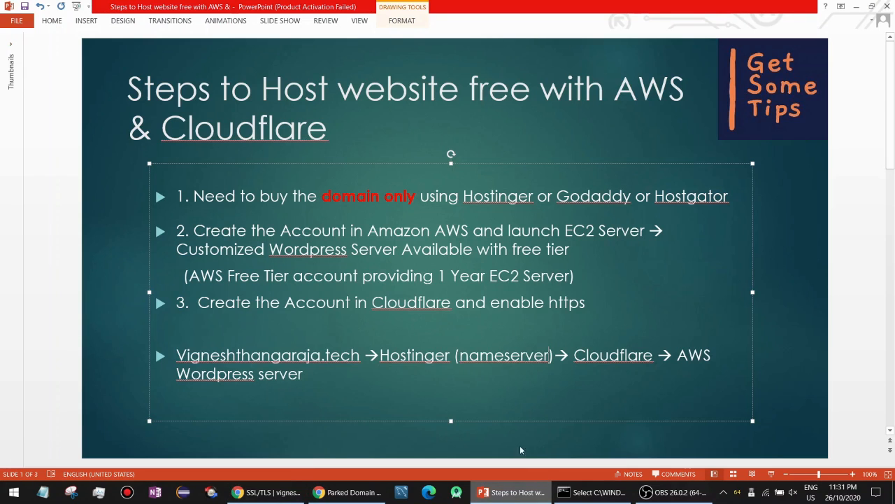